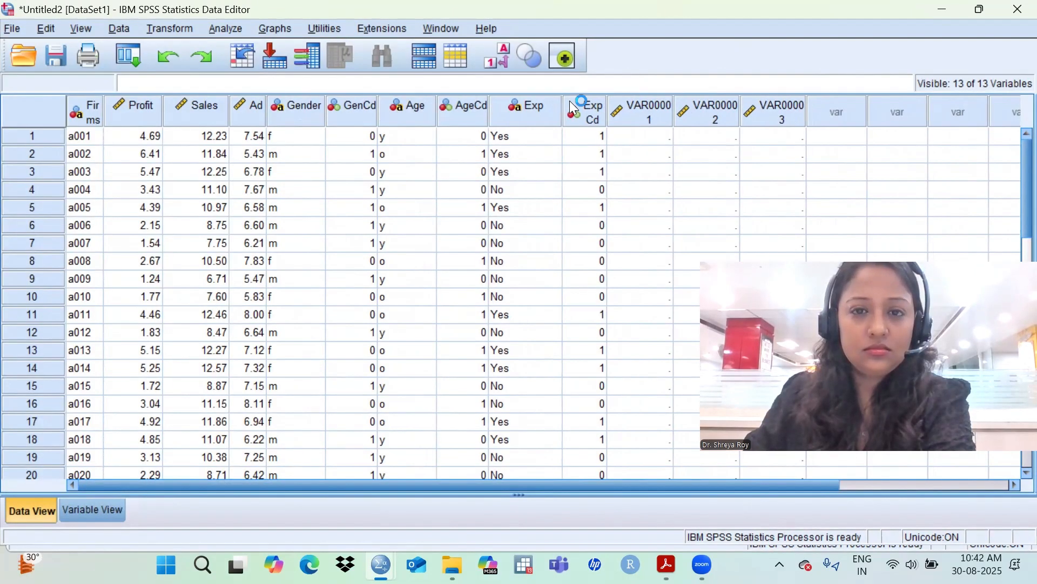
Step: Adjust the Exp and ExpCd column widths so that the ExpCd name fits on one line
{"action": "left_click_drag", "start_coordinate": [569, 101], "coordinate": [600, 107]}
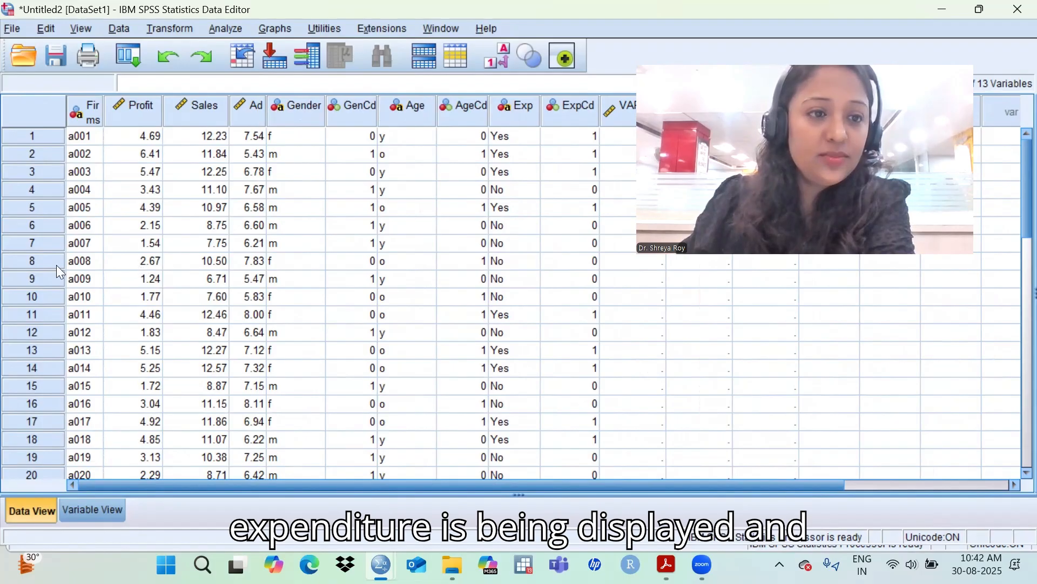
Step: Compare the Gender values with their GenCd codes in the first two cases
{"action": "left_click", "coordinate": [294, 134]}
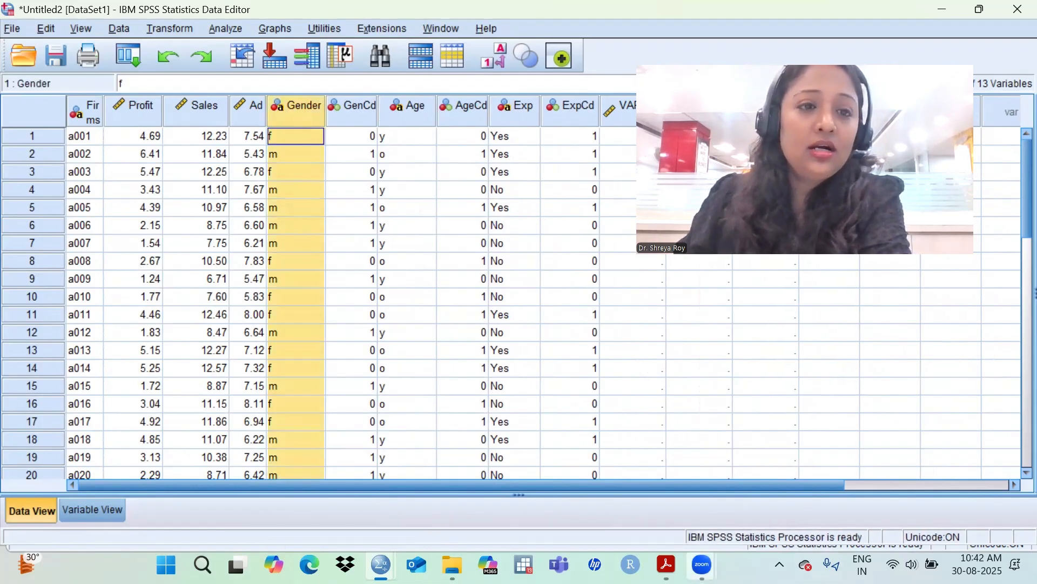
{"action": "mouse_move", "coordinate": [666, 565]}
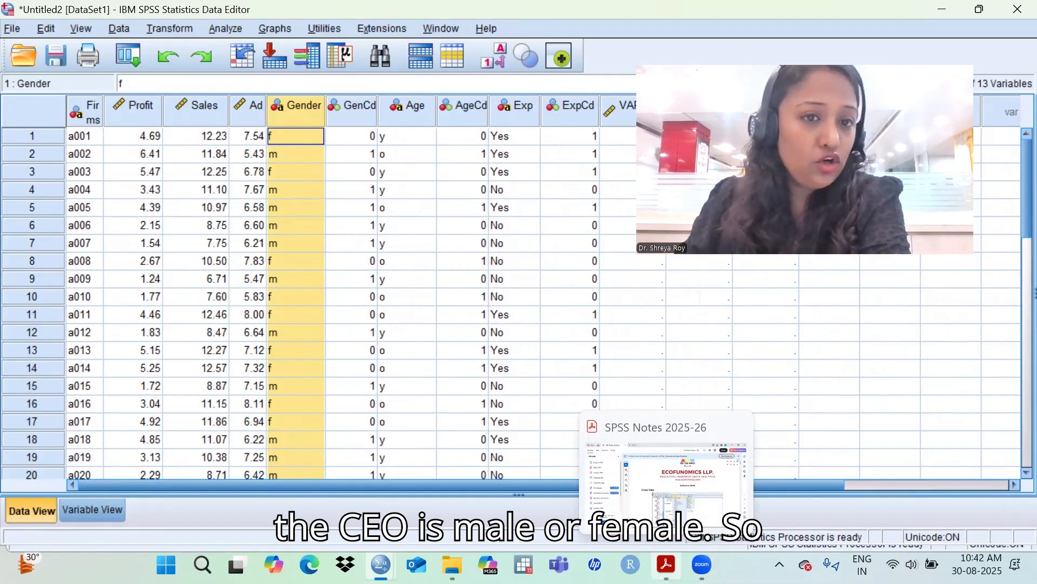
{"action": "left_click", "coordinate": [290, 138]}
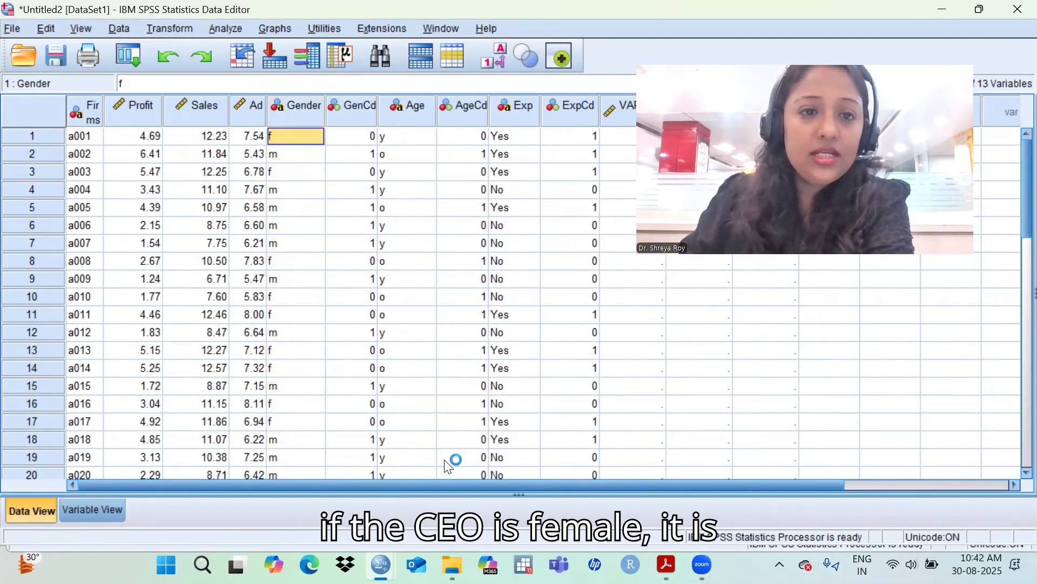
{"action": "left_click", "coordinate": [360, 137]}
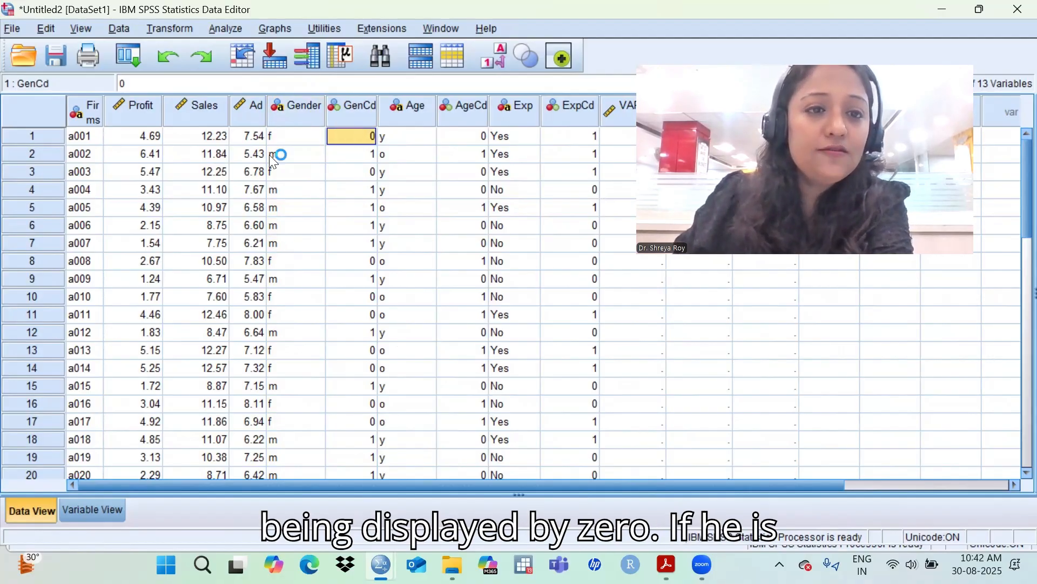
{"action": "left_click", "coordinate": [292, 156]}
{"action": "left_click", "coordinate": [363, 154]}
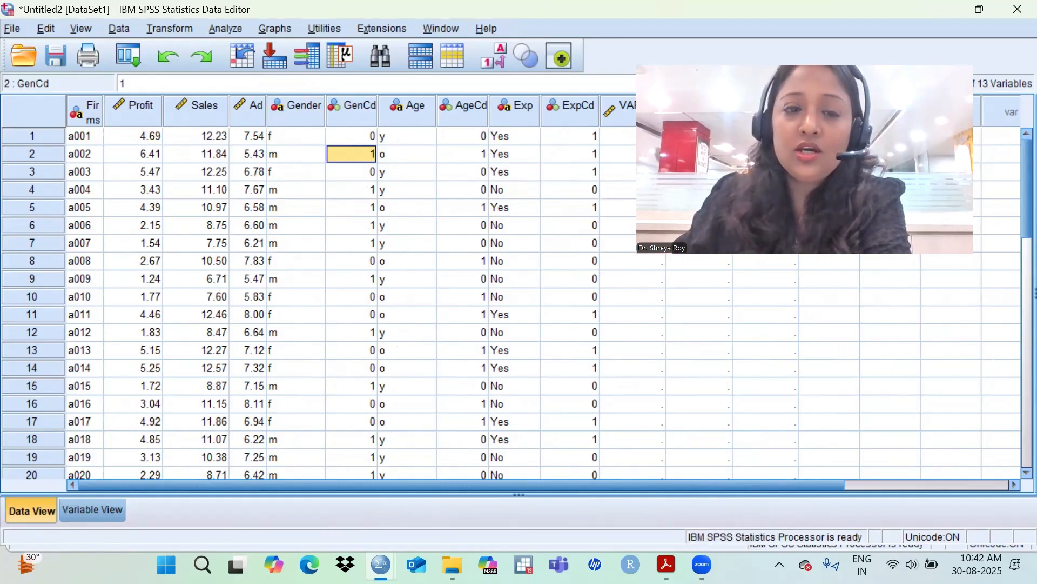
Step: Compare the Age values with their AgeCd codes in the first two cases
{"action": "left_click", "coordinate": [405, 136]}
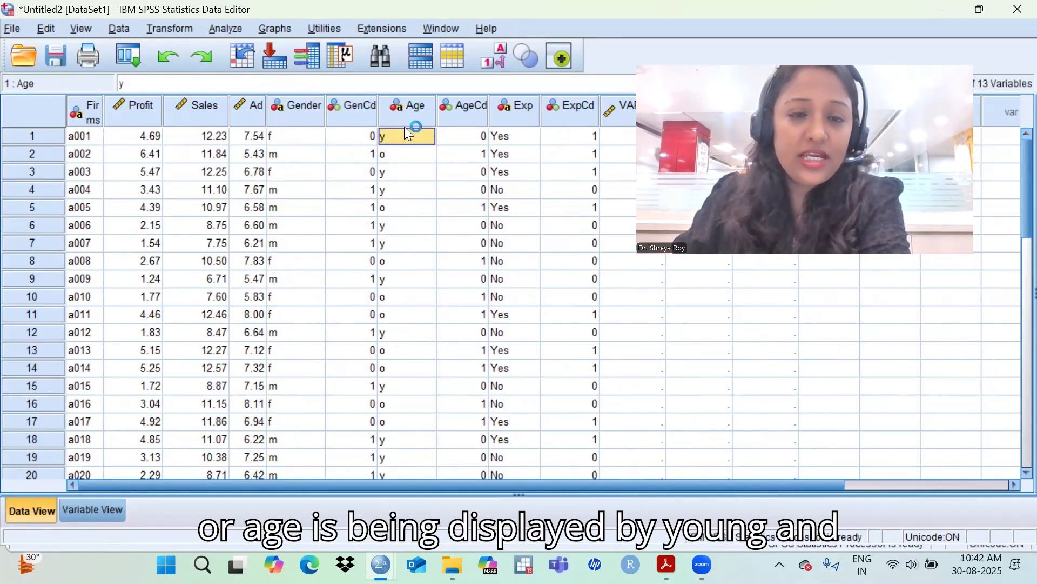
{"action": "left_click", "coordinate": [408, 156]}
{"action": "left_click", "coordinate": [417, 135]}
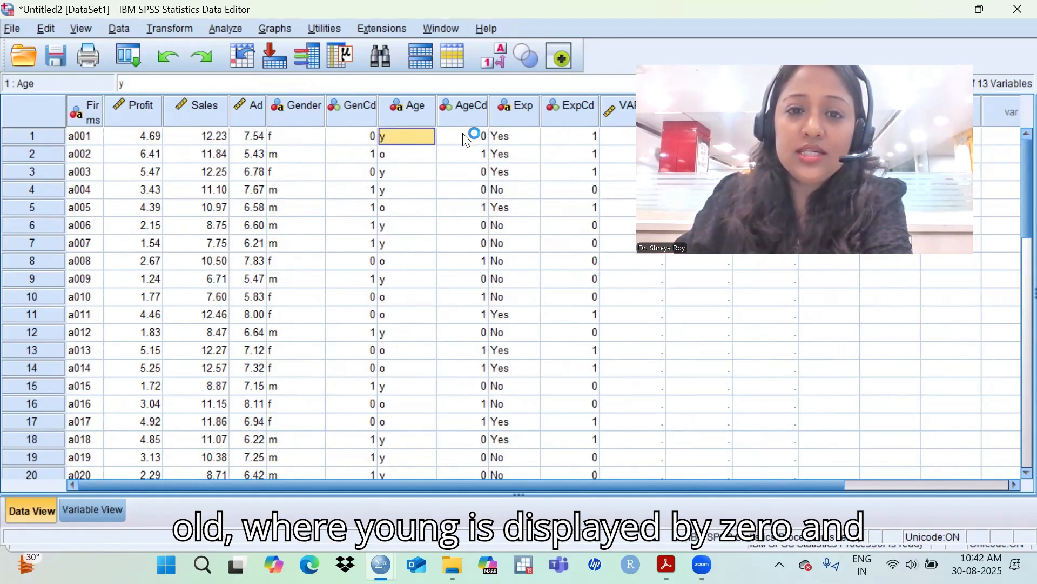
{"action": "left_click", "coordinate": [462, 135]}
{"action": "left_click", "coordinate": [413, 160]}
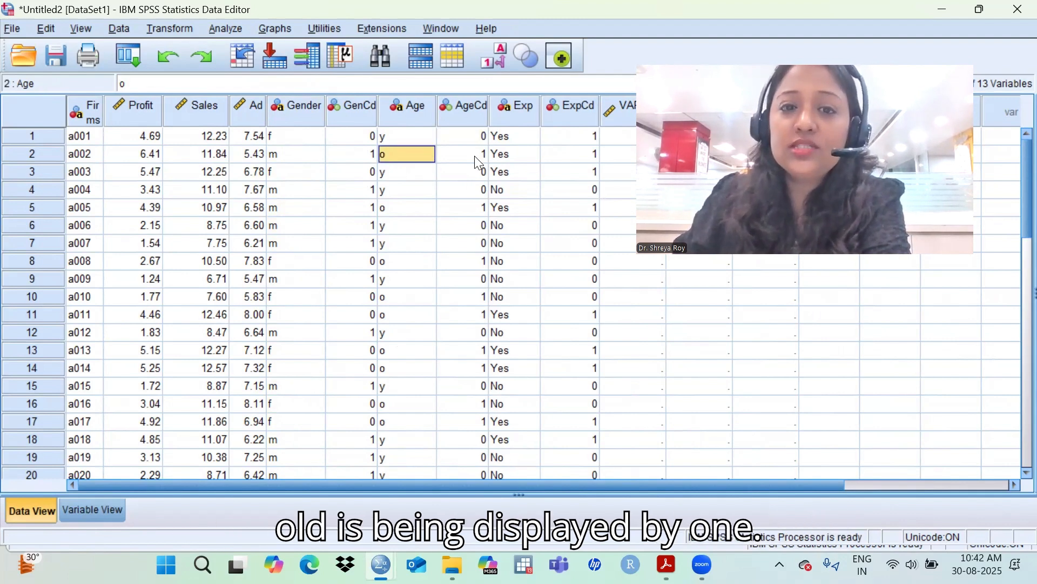
{"action": "left_click", "coordinate": [513, 224]}
{"action": "left_click", "coordinate": [458, 160]}
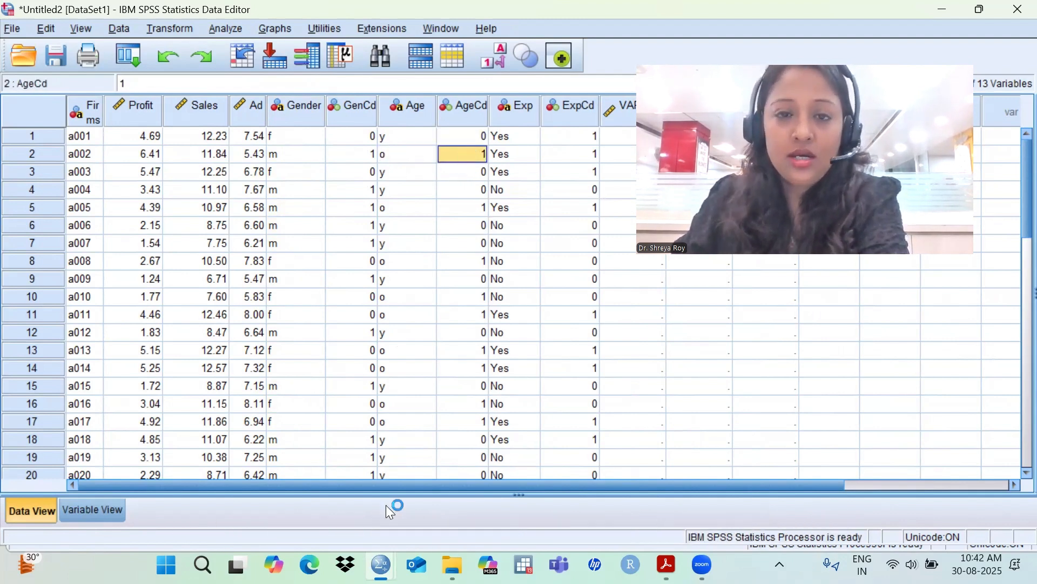
Step: Compare the Exp values with their ExpCd codes in cases 1 and 6
{"action": "left_click", "coordinate": [508, 136]}
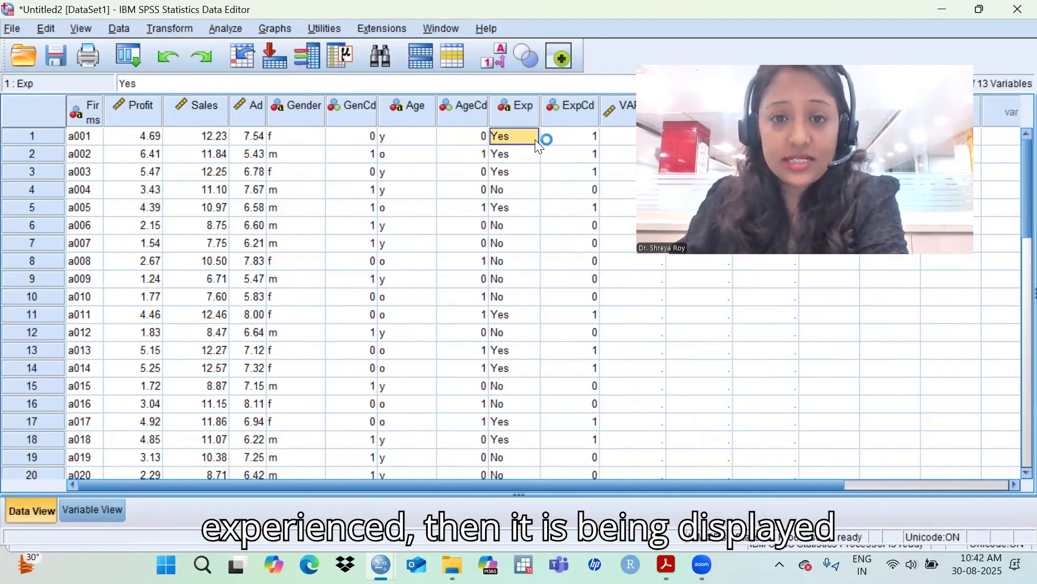
{"action": "left_click", "coordinate": [577, 137]}
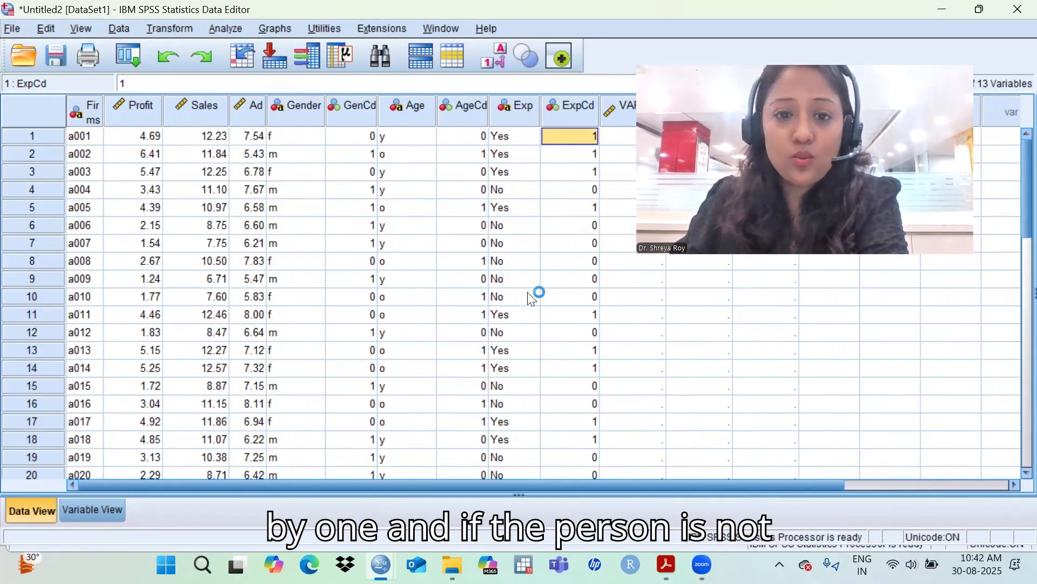
{"action": "left_click", "coordinate": [501, 224]}
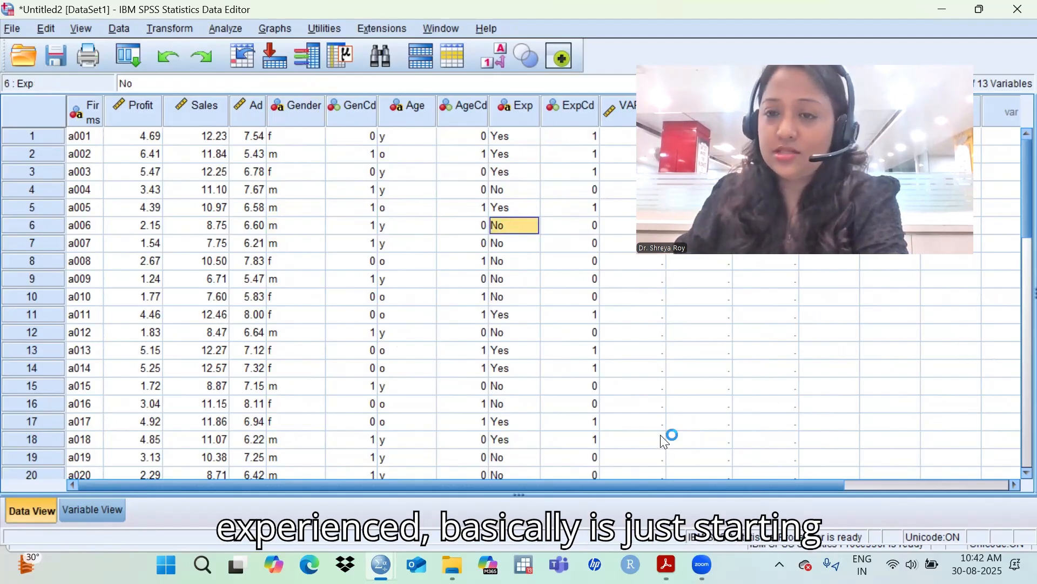
{"action": "left_click", "coordinate": [579, 228]}
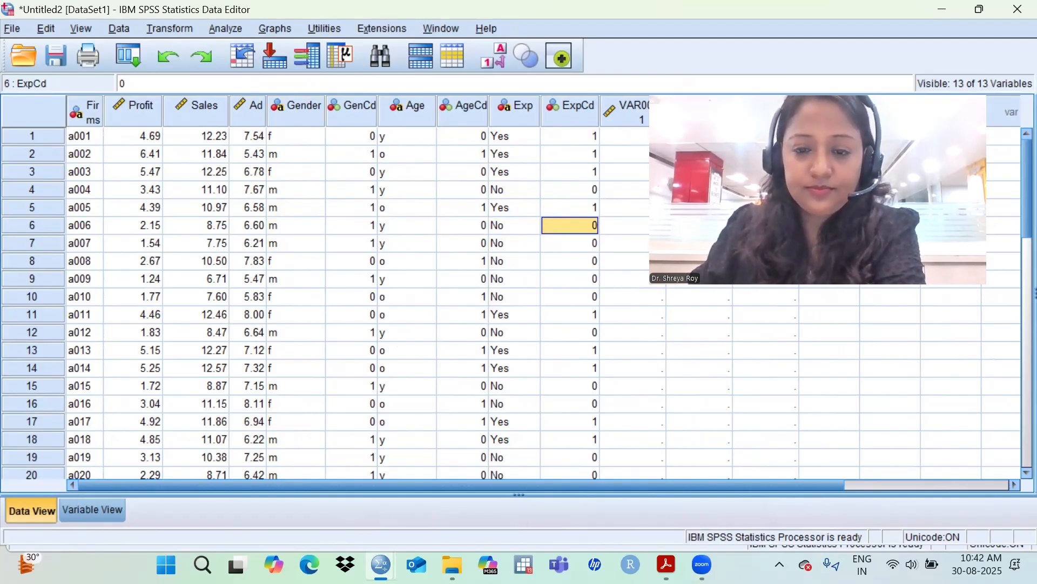
Step: Switch to the SPSS Notes 2025-26 PDF in Acrobat and review the screenshots in its Cross Tabs section
{"action": "key", "text": "alt+Tab"}
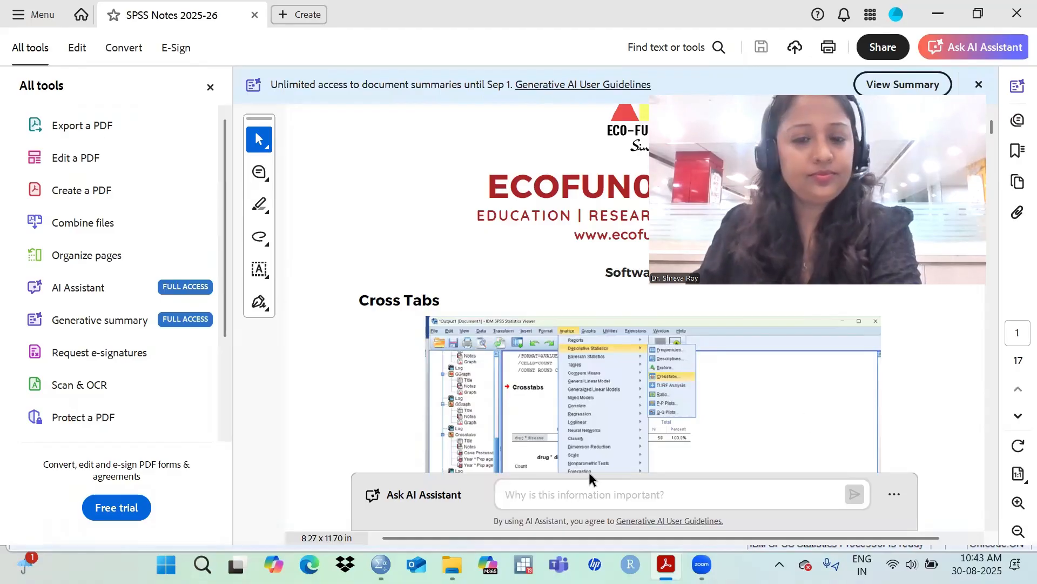
{"action": "scroll", "coordinate": [592, 459], "scroll_direction": "down", "scroll_amount": 4}
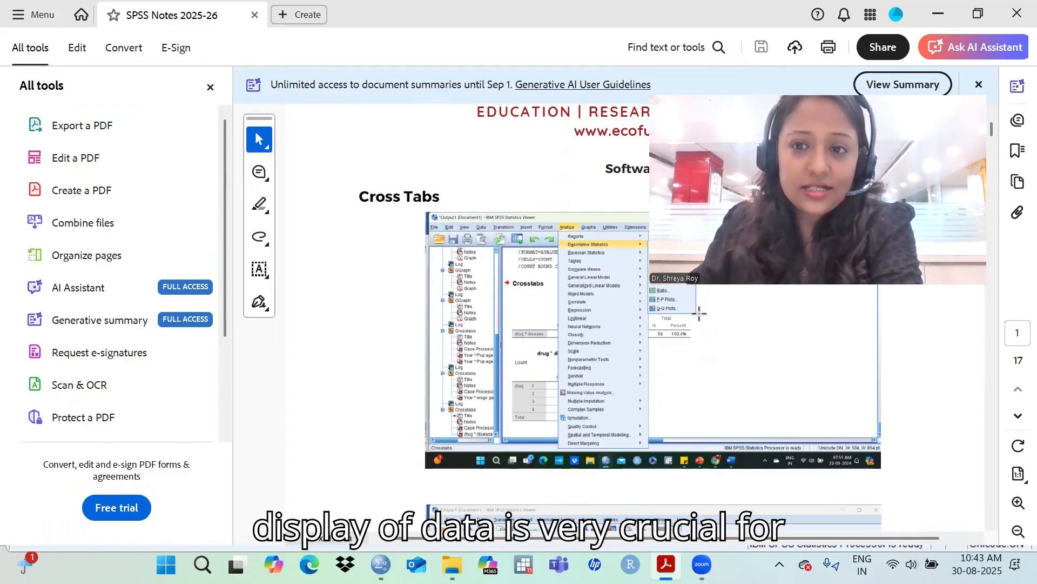
{"action": "scroll", "coordinate": [671, 365], "scroll_direction": "down", "scroll_amount": 5}
{"action": "scroll", "coordinate": [671, 365], "scroll_direction": "down", "scroll_amount": 2}
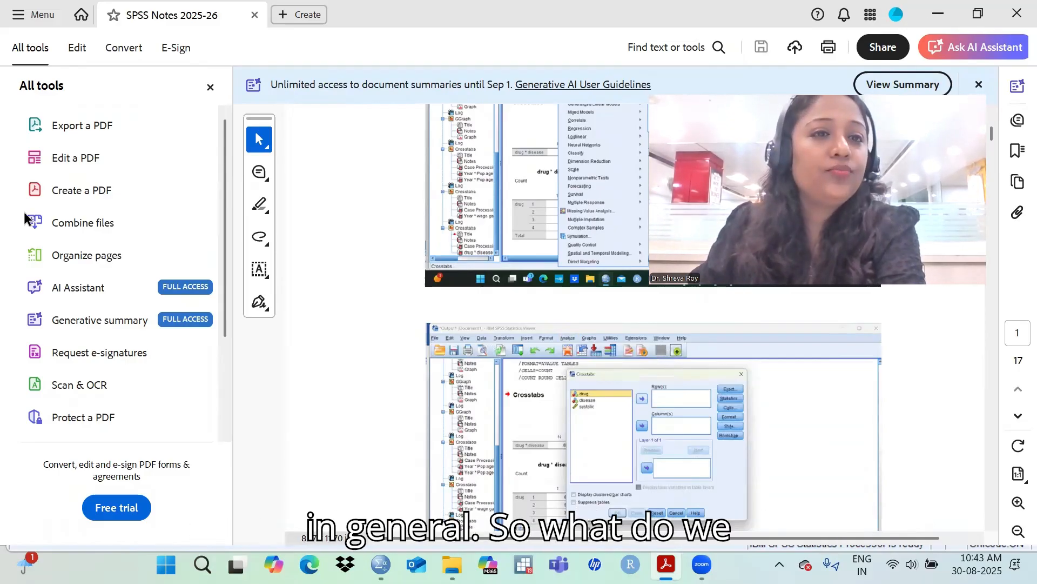
Step: Switch back to the SPSS Data Editor and run a Crosstabs analysis with Gender in the rows and Age in the columns
{"action": "key", "text": "alt+Tab"}
{"action": "left_click", "coordinate": [226, 28]}
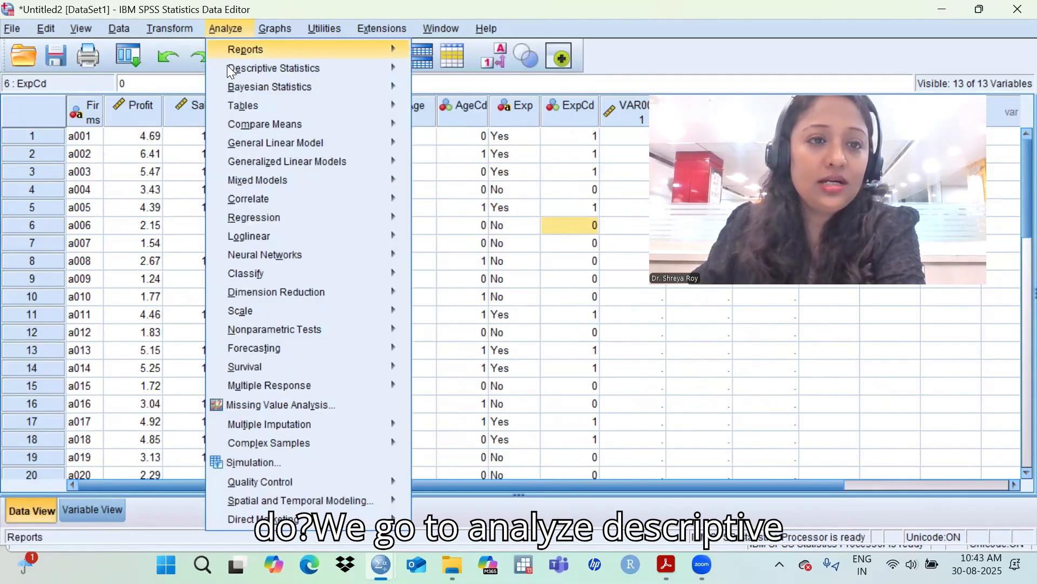
{"action": "mouse_move", "coordinate": [228, 66]}
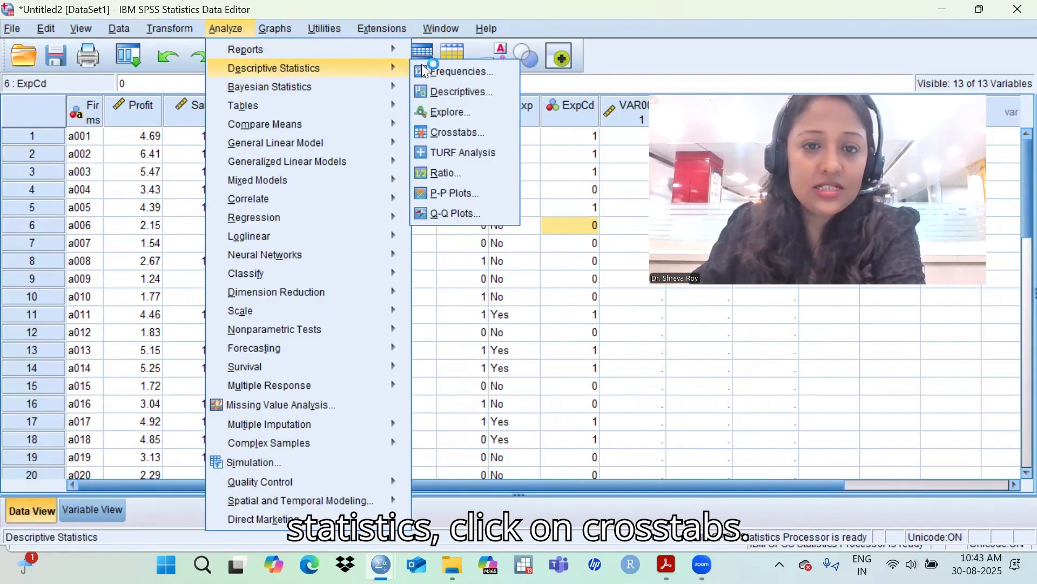
{"action": "left_click", "coordinate": [453, 138]}
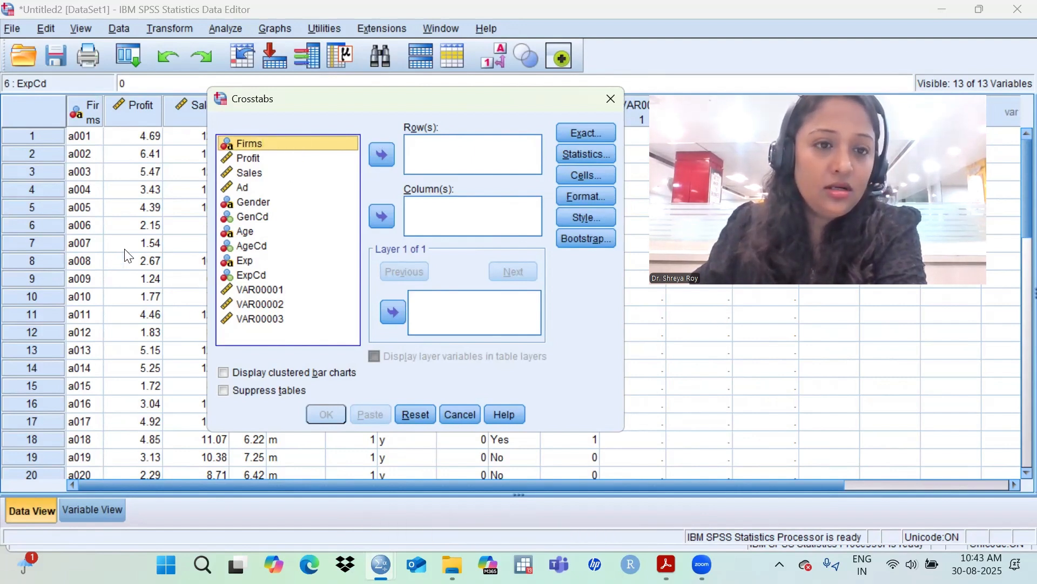
{"action": "left_click", "coordinate": [252, 202]}
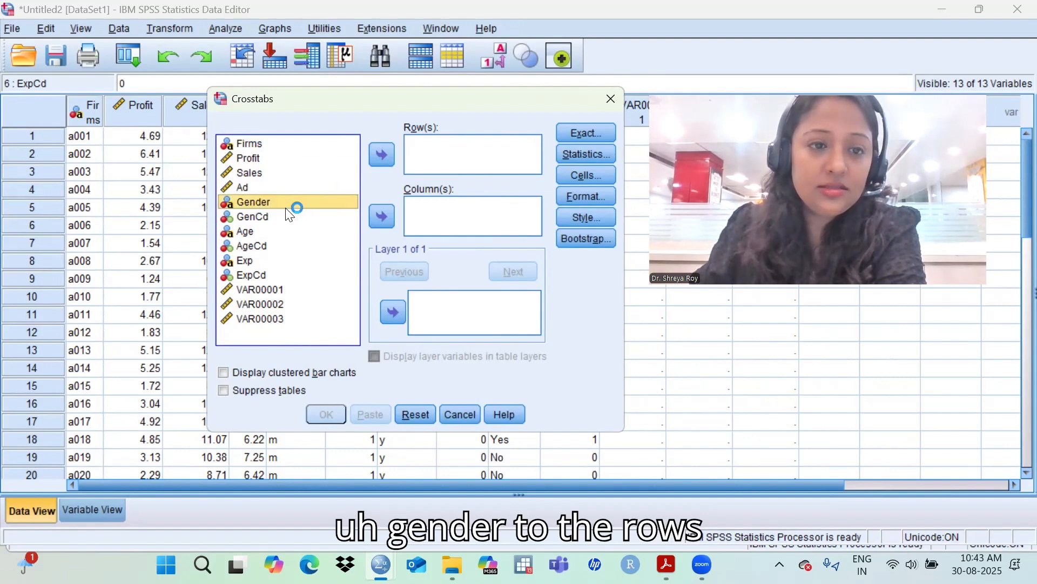
{"action": "left_click", "coordinate": [380, 158]}
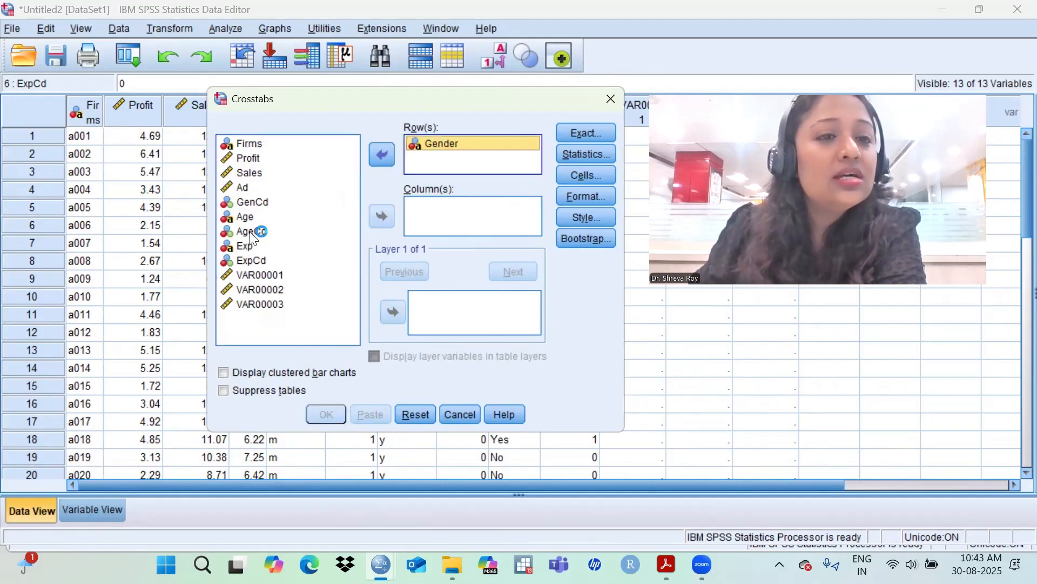
{"action": "left_click", "coordinate": [246, 217]}
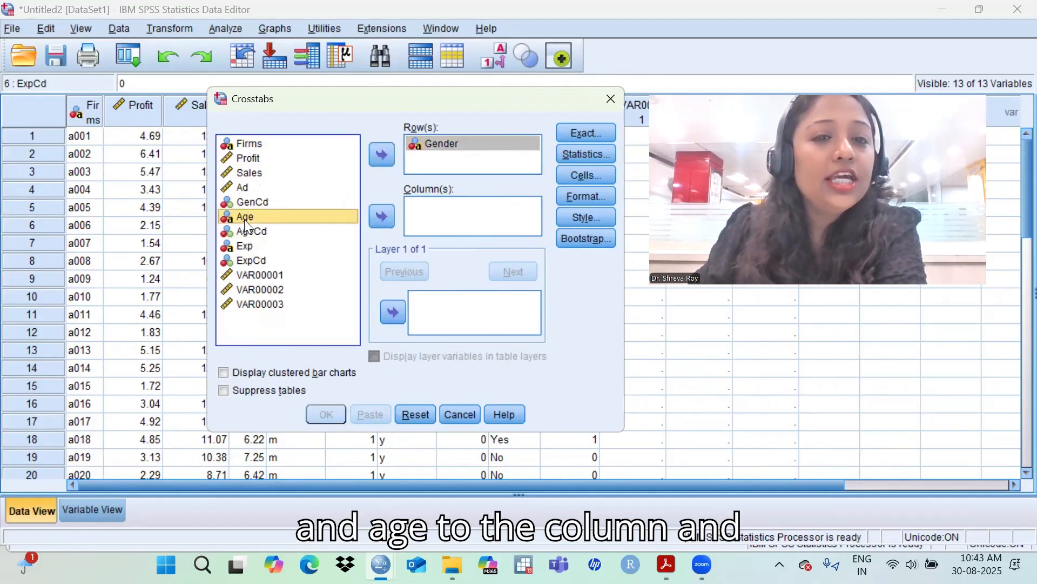
{"action": "left_click", "coordinate": [382, 217]}
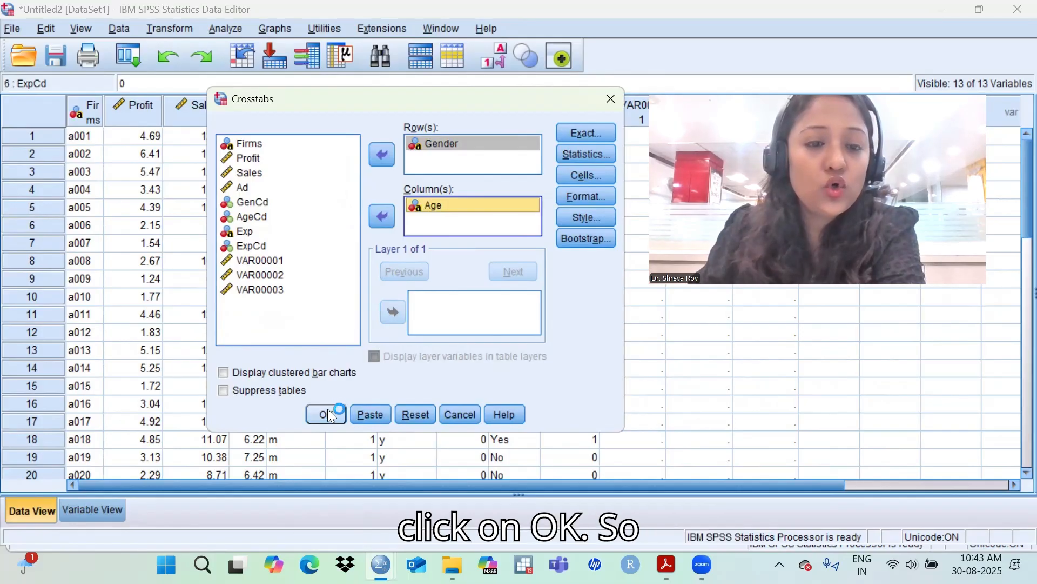
{"action": "left_click", "coordinate": [327, 411]}
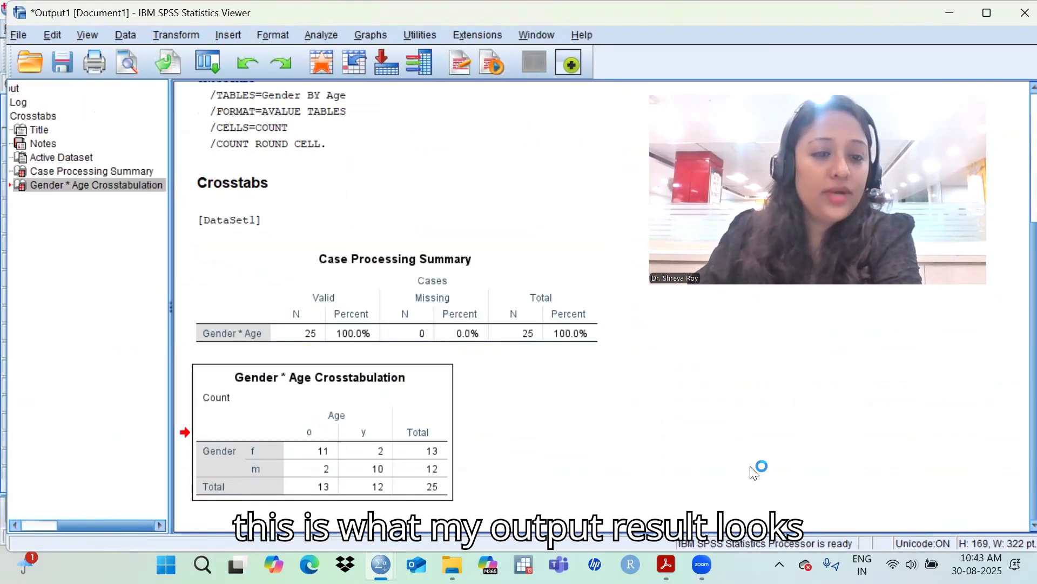
{"action": "double_click", "coordinate": [250, 468]}
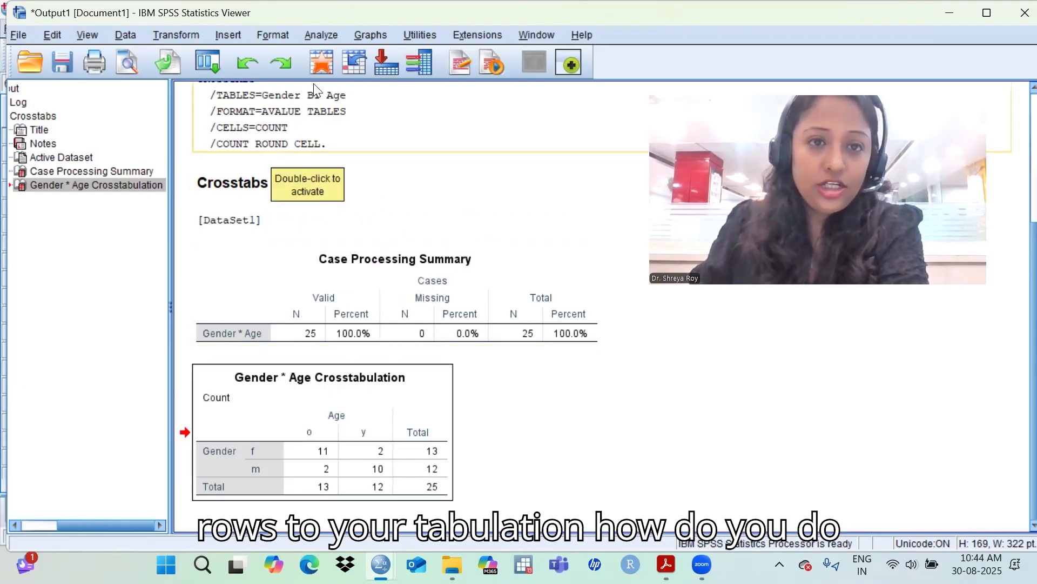
Step: Reopen the Crosstabs analysis from the output viewer and reset all its settings
{"action": "left_click", "coordinate": [329, 34]}
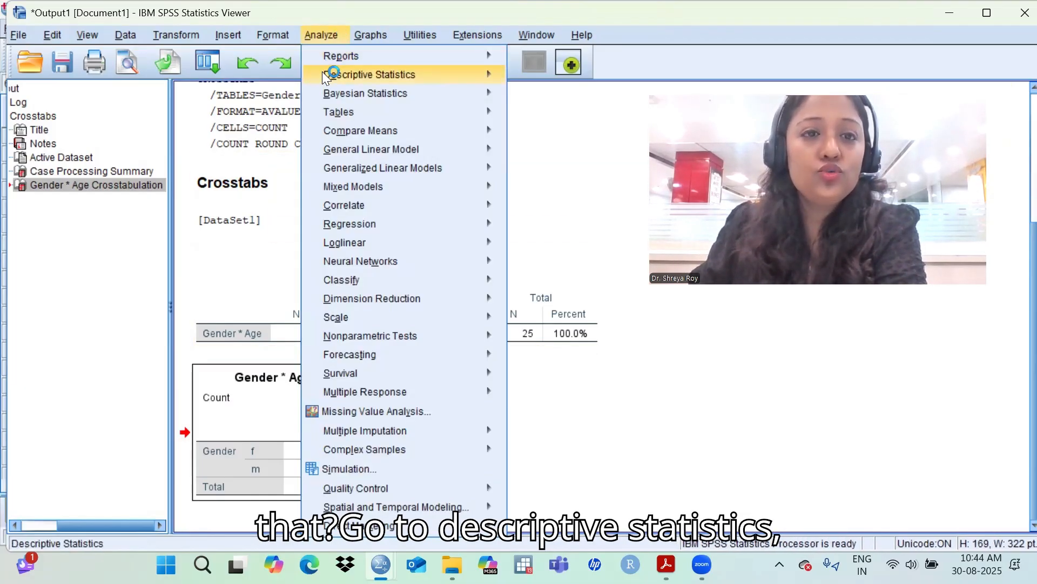
{"action": "mouse_move", "coordinate": [326, 75]}
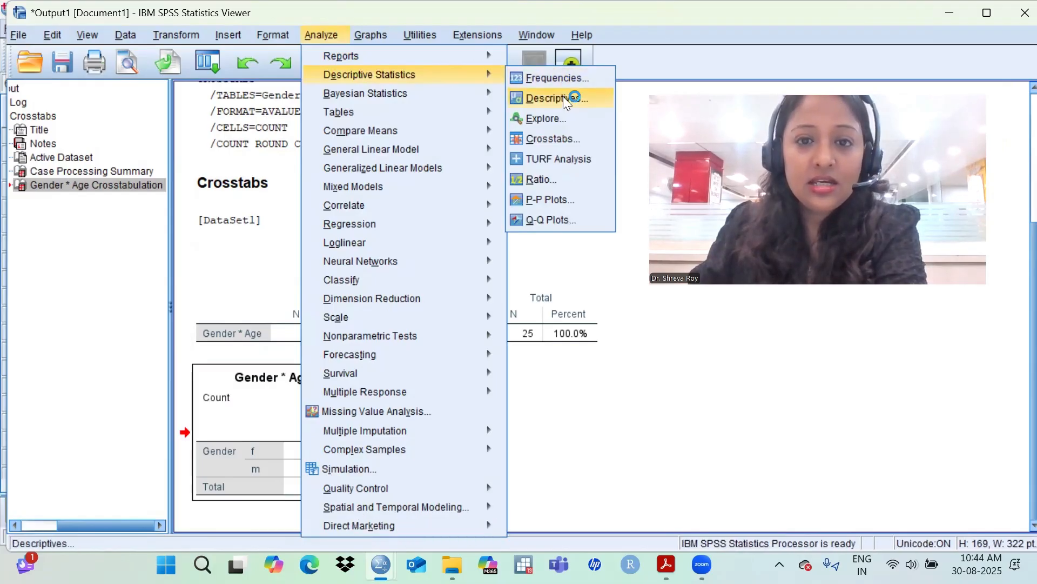
{"action": "left_click", "coordinate": [556, 137]}
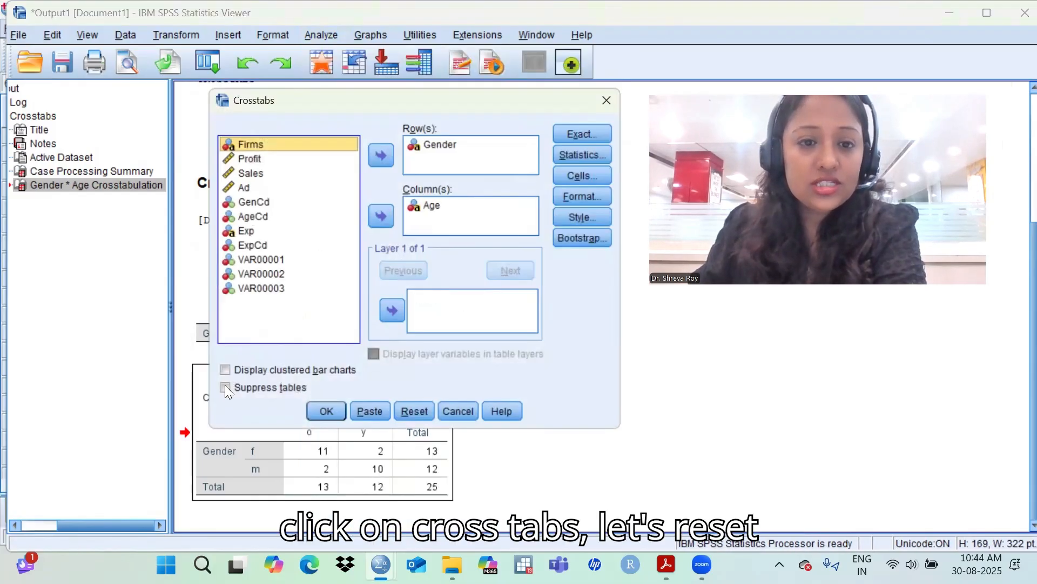
{"action": "left_click", "coordinate": [415, 414]}
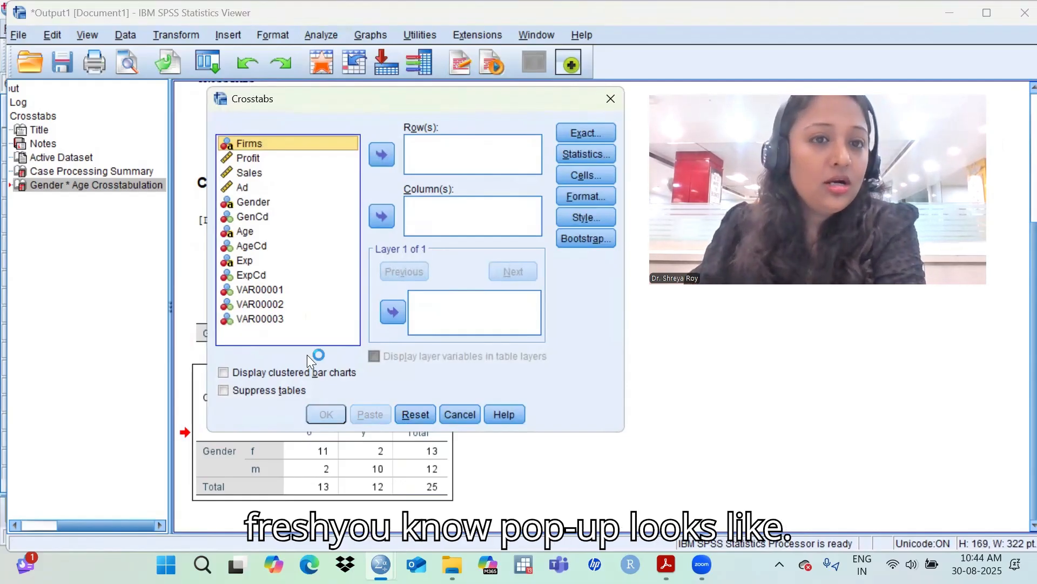
{"action": "left_click_drag", "start_coordinate": [355, 92], "coordinate": [355, 73]}
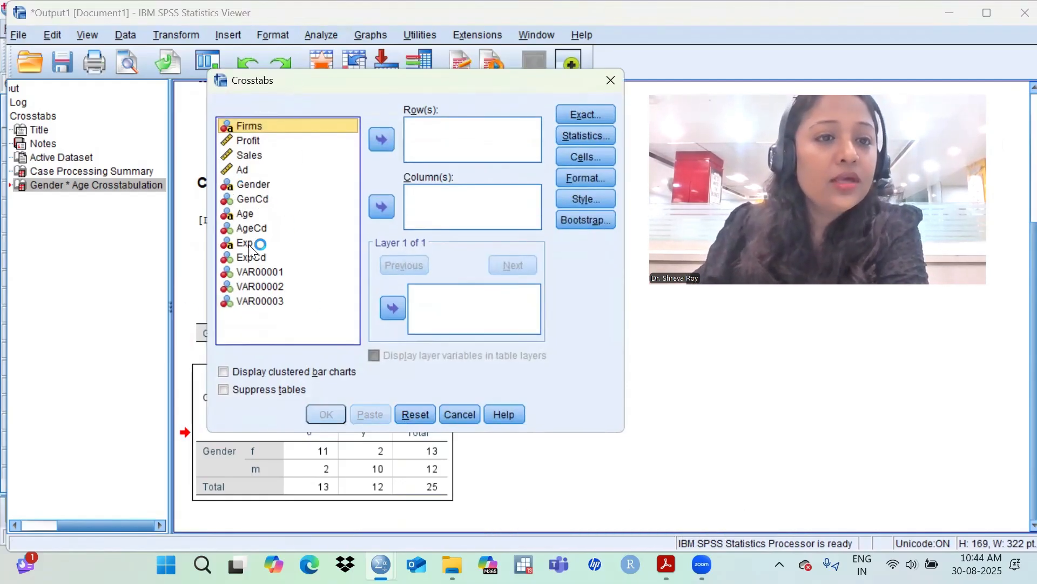
Step: Run a Crosstabs analysis with Gender in the rows and Age and Exp in the columns, and review both crosstabulations
{"action": "left_click", "coordinate": [303, 198]}
{"action": "left_click", "coordinate": [335, 184]}
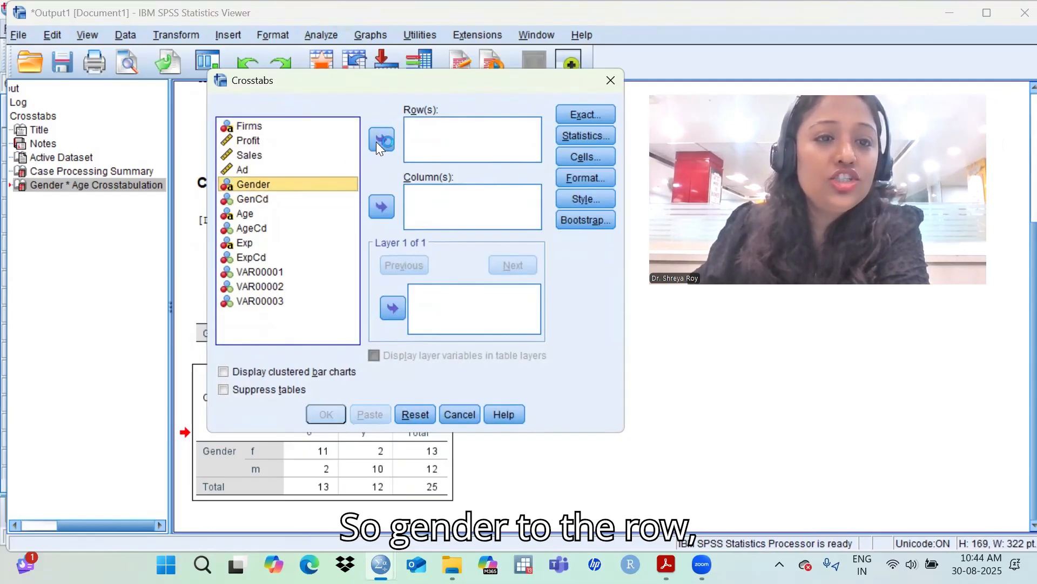
{"action": "left_click", "coordinate": [382, 140]}
{"action": "left_click", "coordinate": [246, 199]}
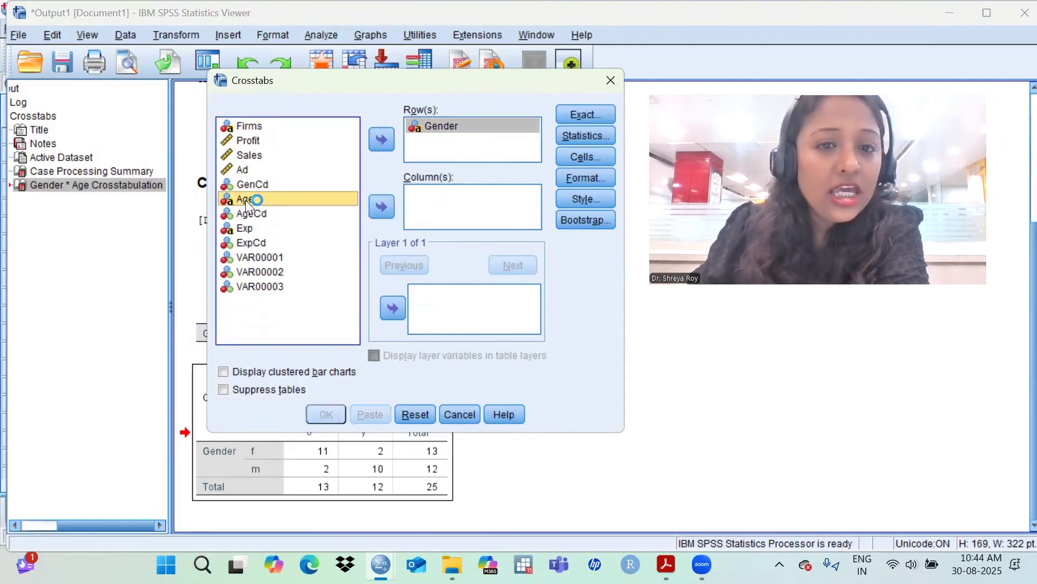
{"action": "left_click", "coordinate": [378, 207]}
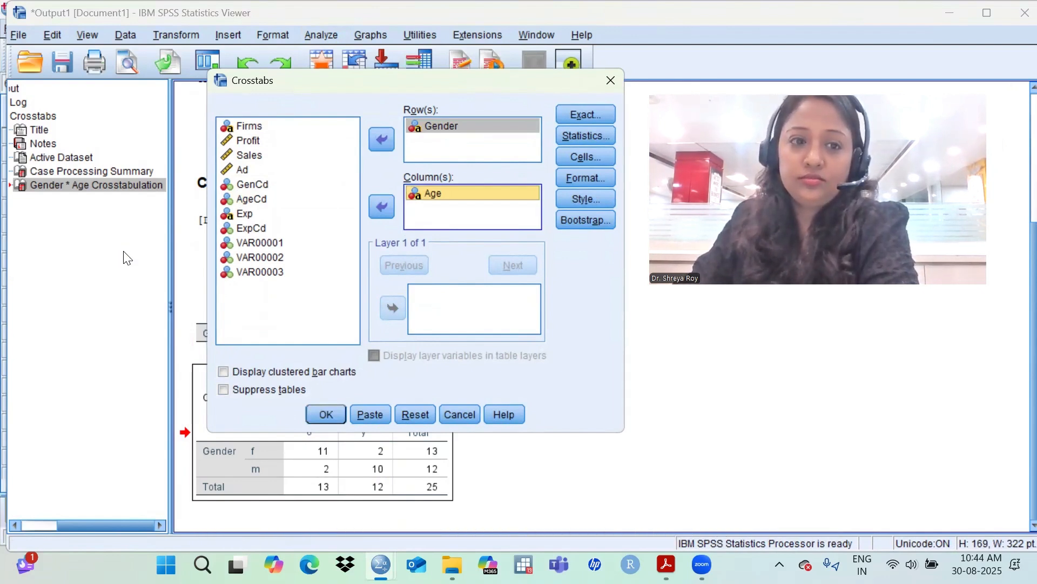
{"action": "left_click", "coordinate": [240, 216]}
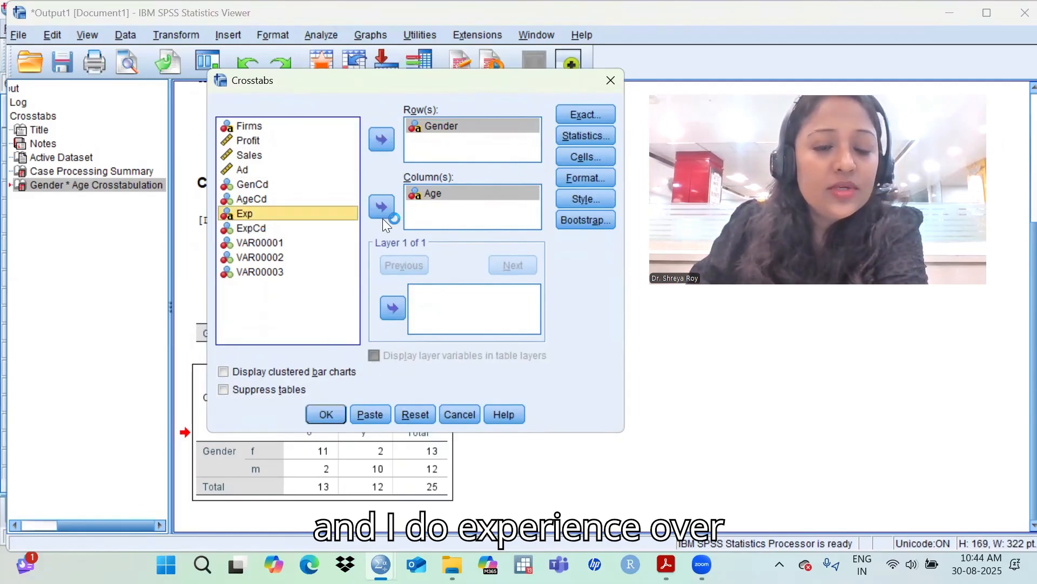
{"action": "left_click", "coordinate": [374, 204]}
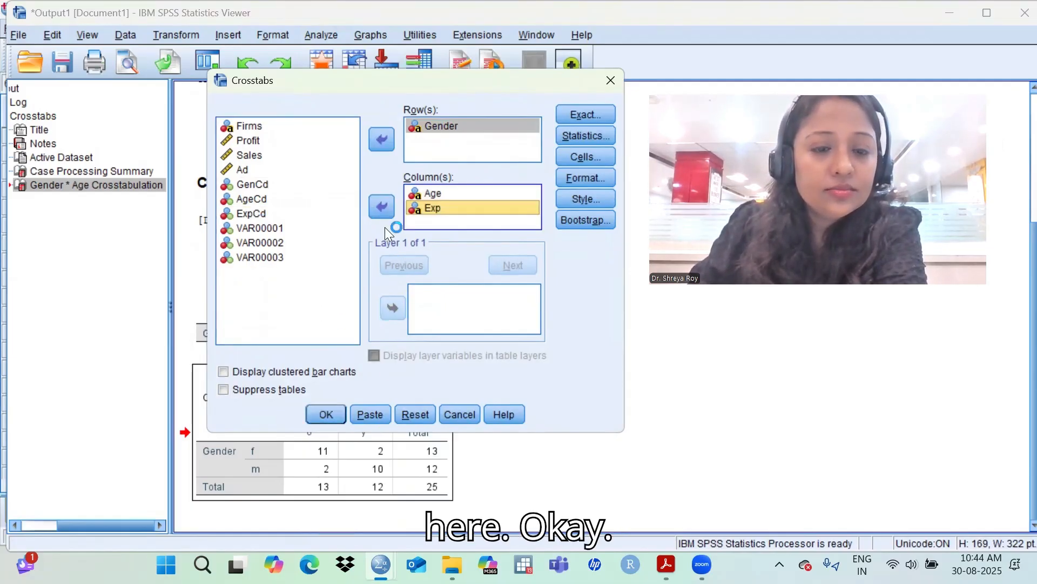
{"action": "left_click", "coordinate": [326, 413]}
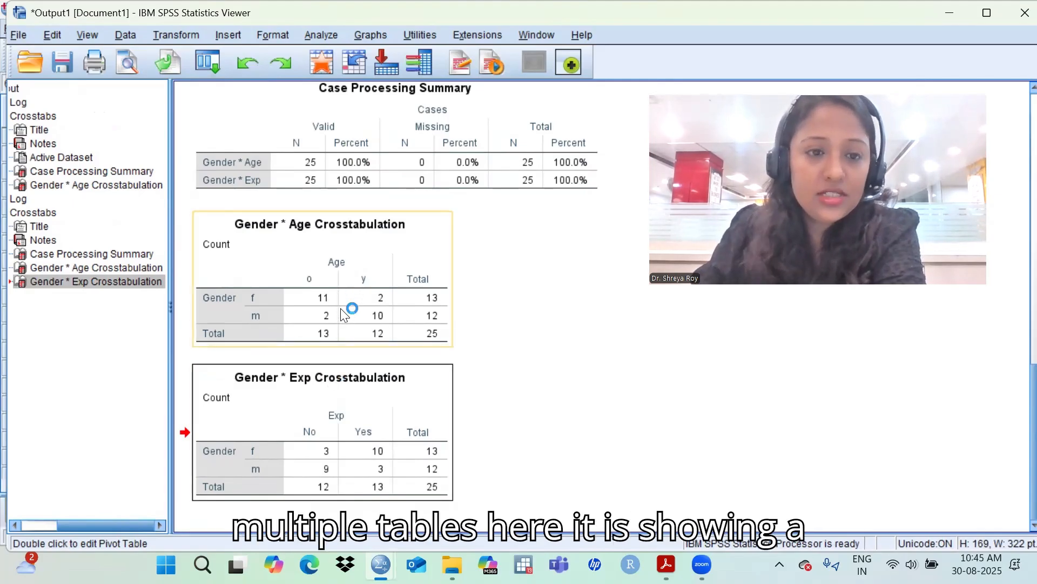
{"action": "left_click", "coordinate": [328, 274]}
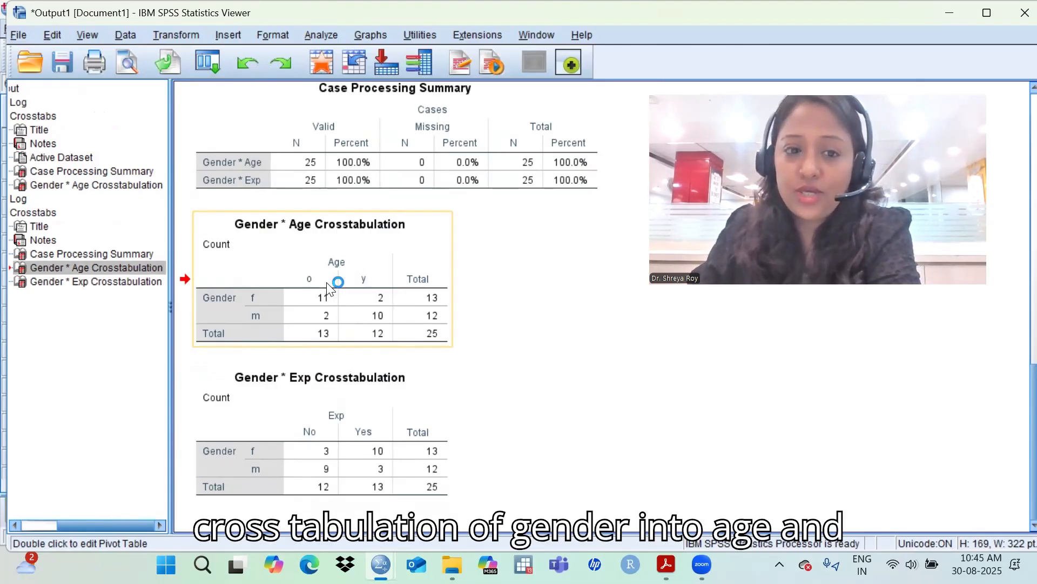
{"action": "left_click", "coordinate": [308, 424]}
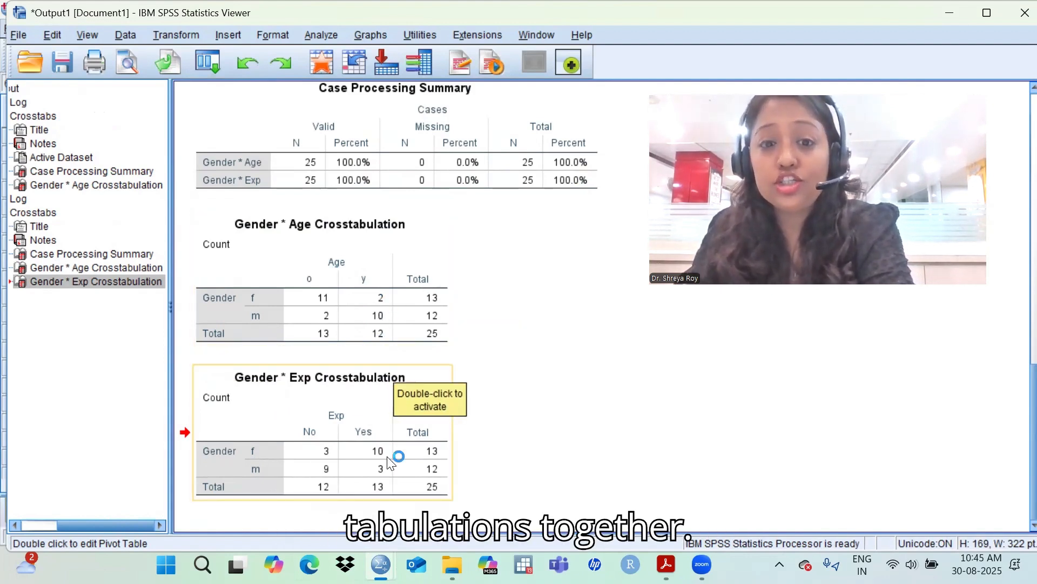
Step: Open the Custom Tables builder to combine the variables in a single table
{"action": "left_click", "coordinate": [334, 34]}
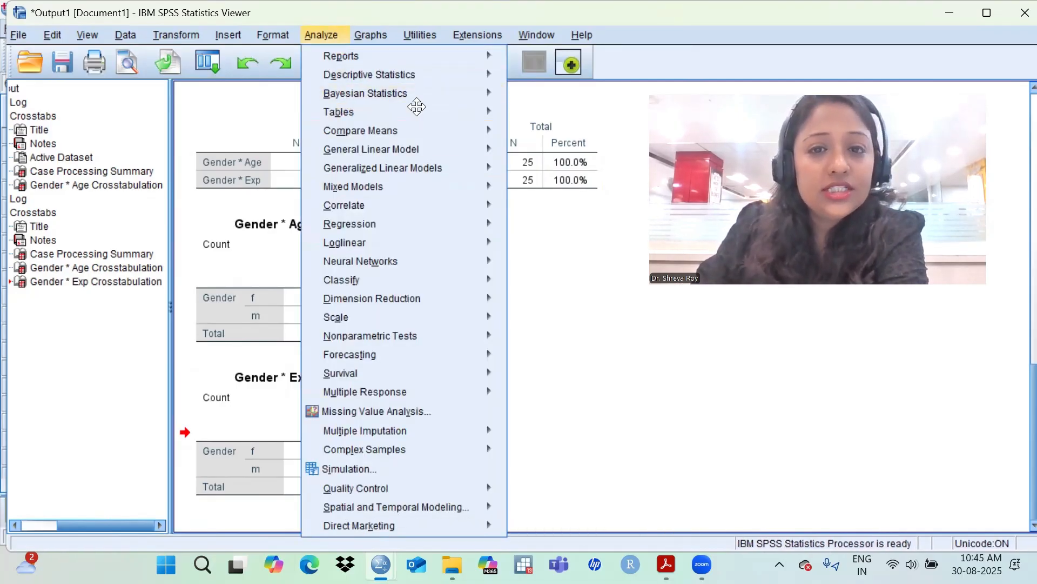
{"action": "mouse_move", "coordinate": [417, 108]}
{"action": "left_click", "coordinate": [539, 117]}
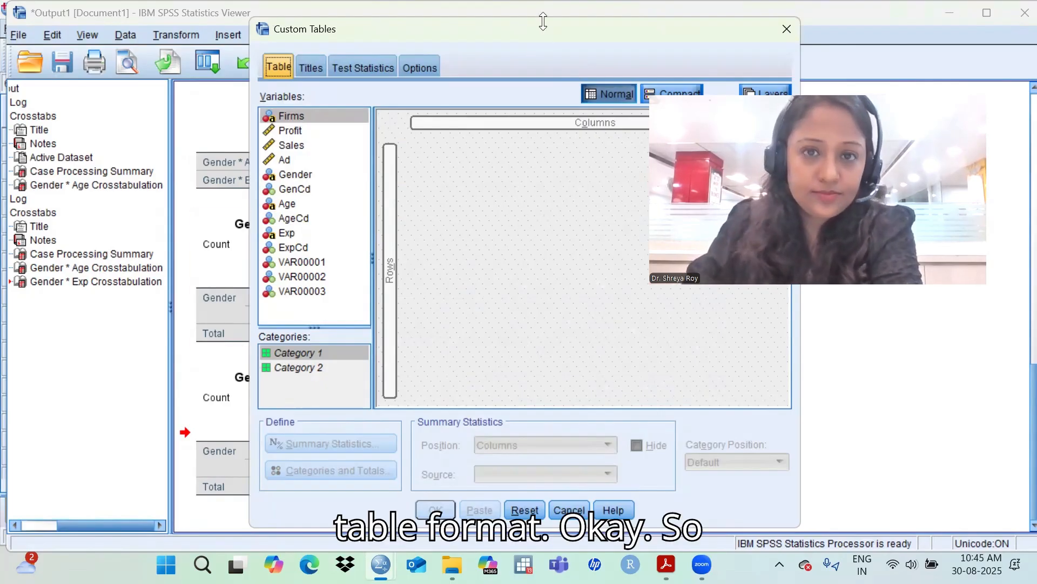
{"action": "left_click_drag", "start_coordinate": [537, 28], "coordinate": [432, 38]}
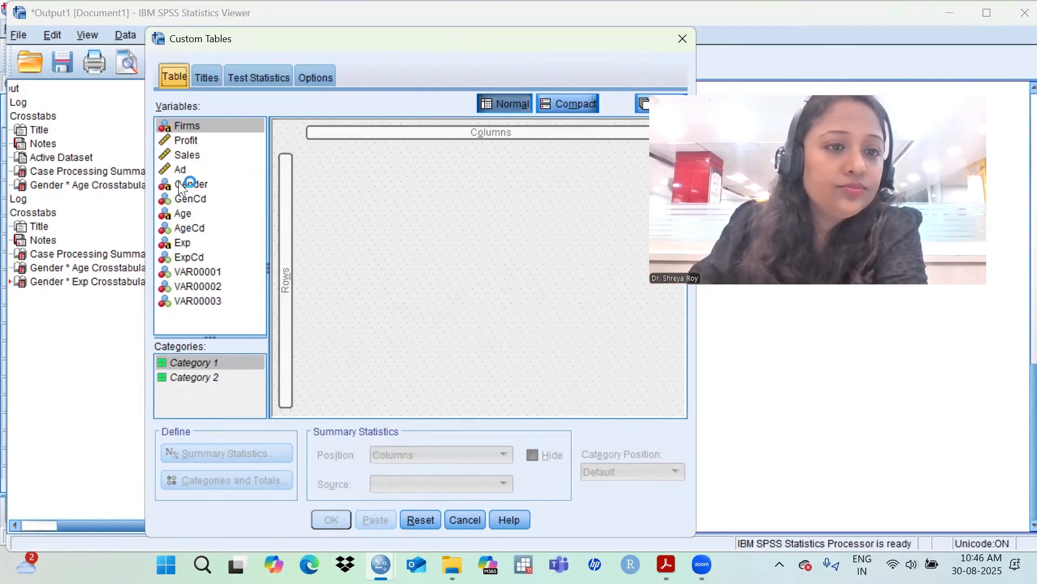
{"action": "left_click_drag", "start_coordinate": [190, 187], "coordinate": [285, 221]}
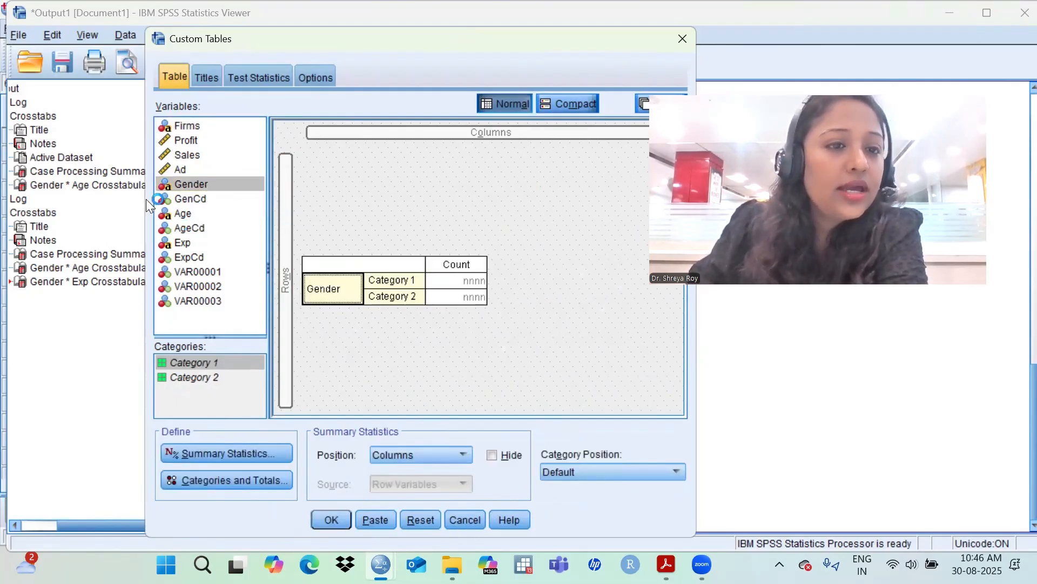
{"action": "left_click_drag", "start_coordinate": [179, 213], "coordinate": [366, 127]}
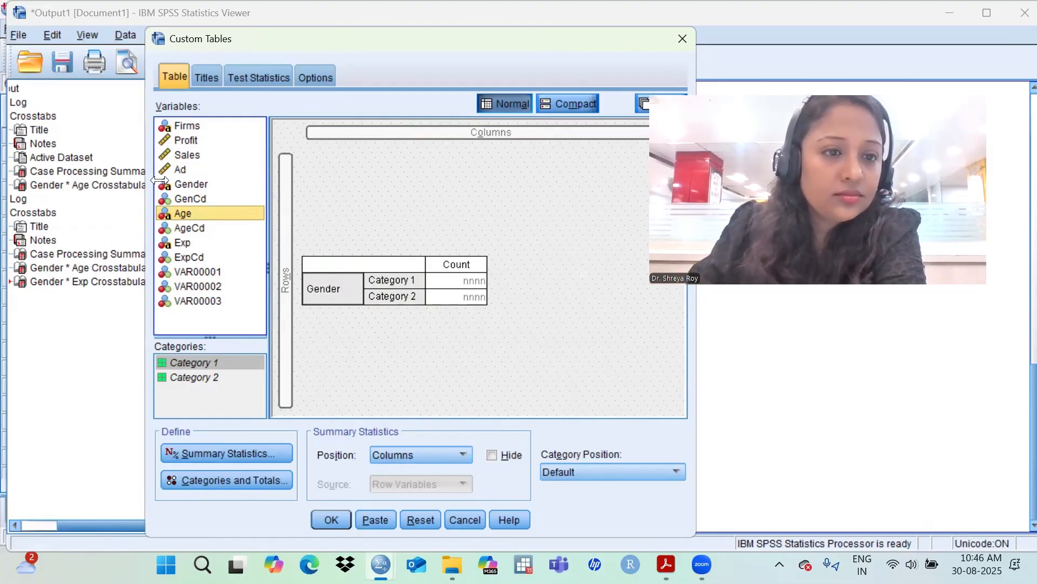
{"action": "left_click_drag", "start_coordinate": [181, 212], "coordinate": [352, 132]}
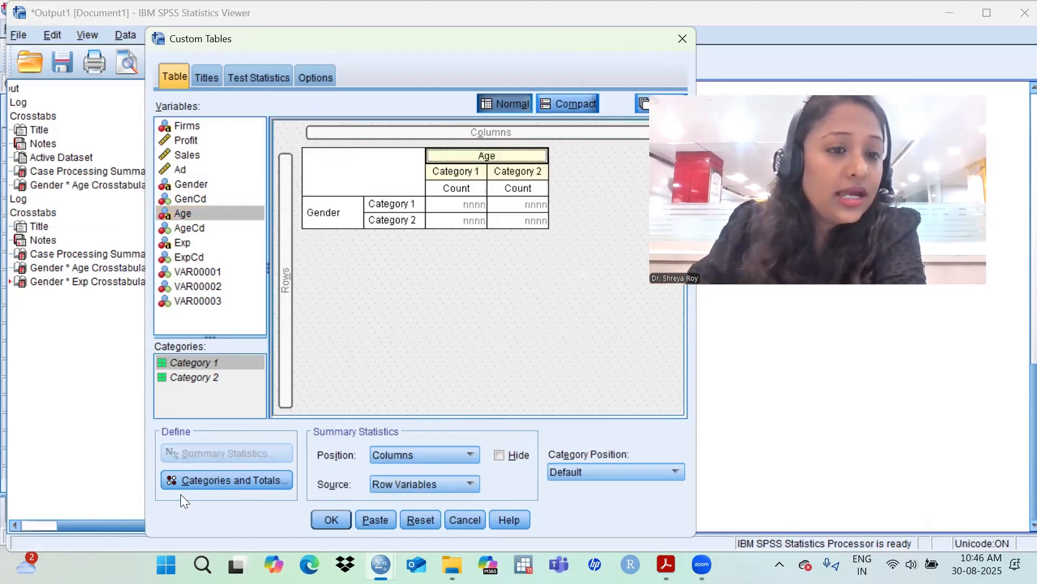
{"action": "left_click_drag", "start_coordinate": [176, 242], "coordinate": [402, 127]}
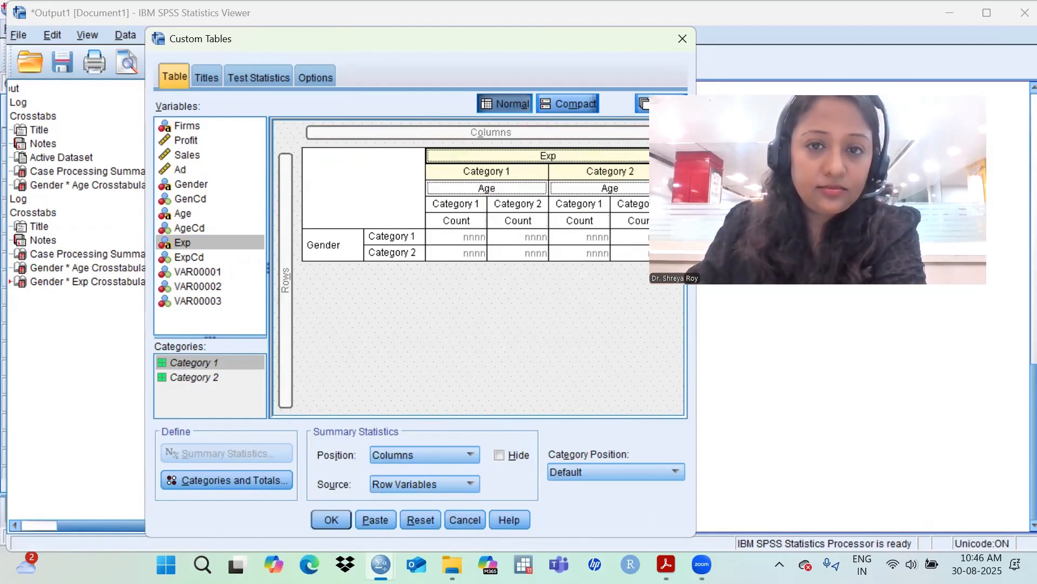
{"action": "left_click", "coordinate": [422, 519]}
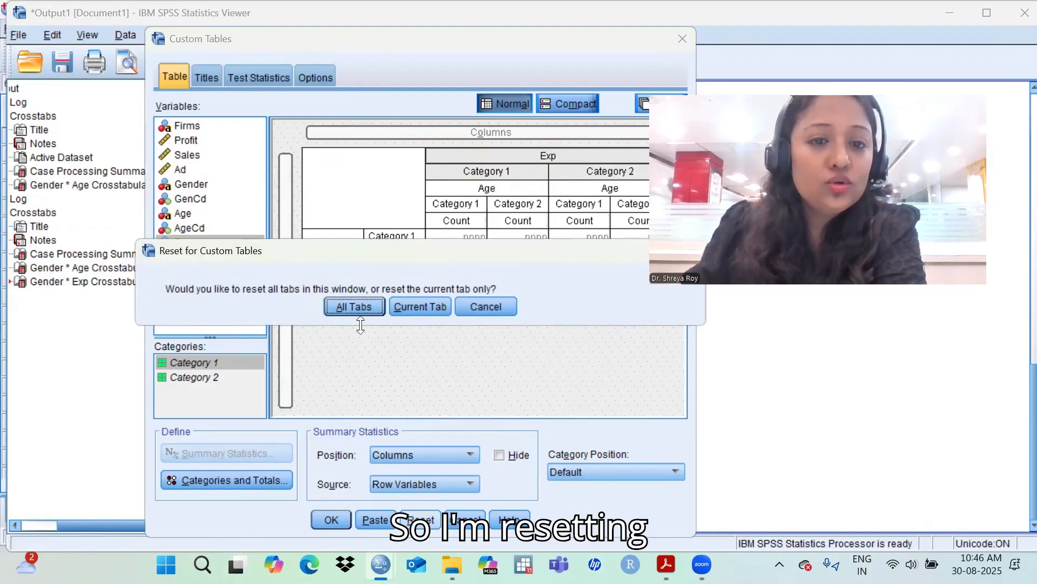
{"action": "left_click", "coordinate": [351, 306]}
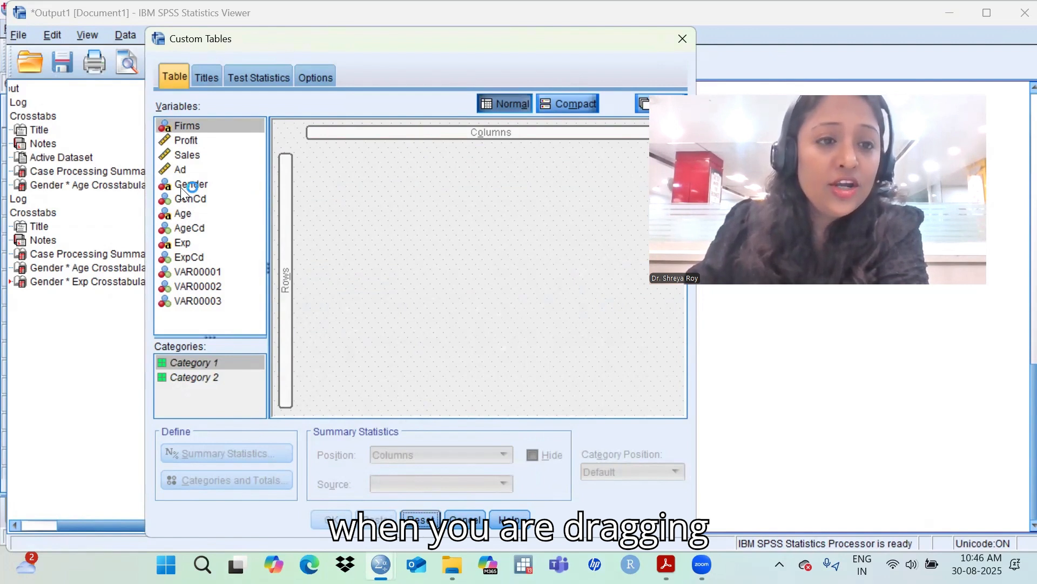
Step: Generate a custom table with Gender in the rows and Age nested under Exp in the columns
{"action": "left_click_drag", "start_coordinate": [184, 186], "coordinate": [285, 193]}
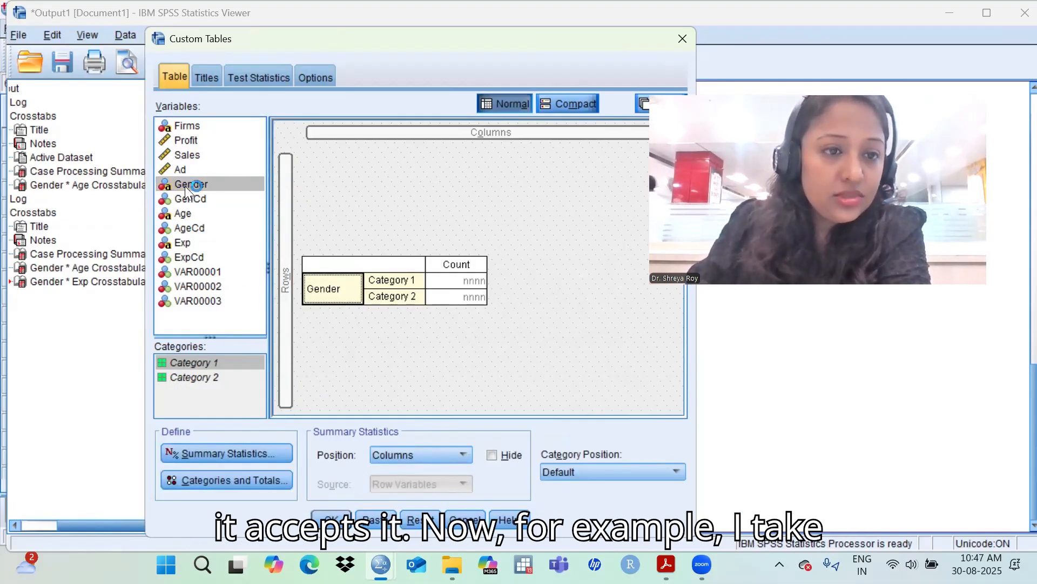
{"action": "left_click_drag", "start_coordinate": [185, 186], "coordinate": [442, 120]}
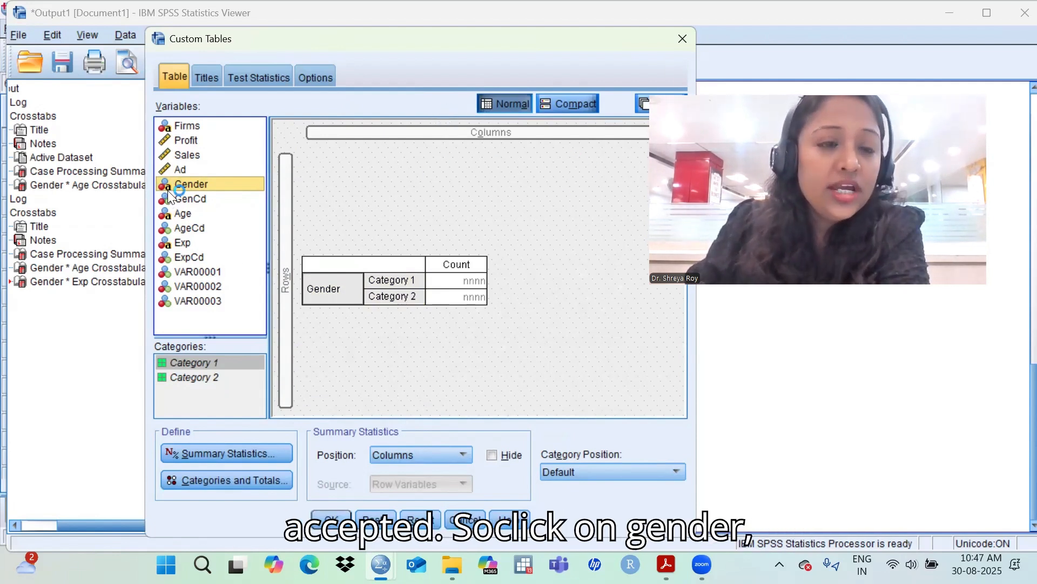
{"action": "left_click_drag", "start_coordinate": [169, 187], "coordinate": [370, 131]}
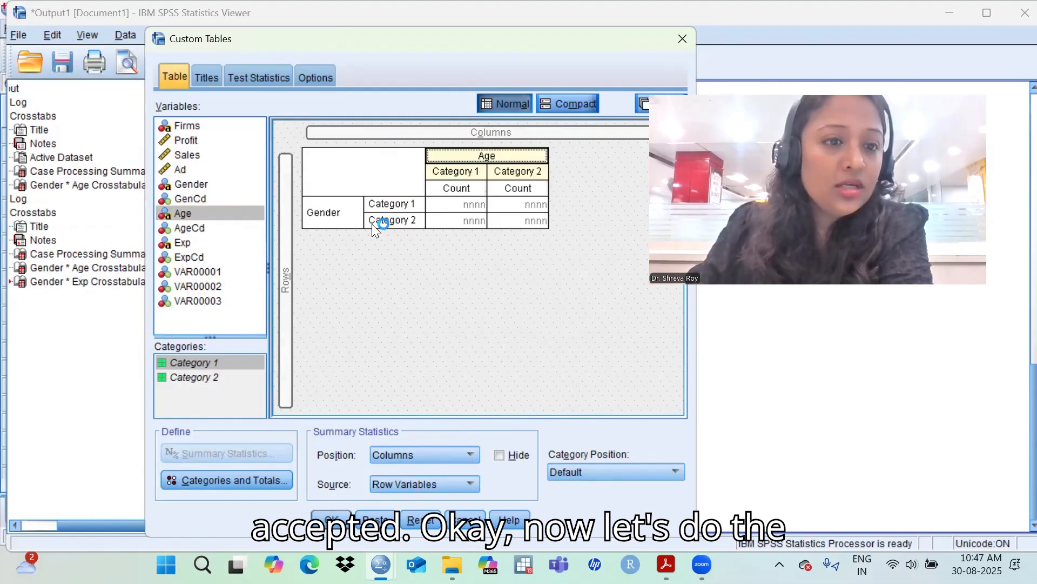
{"action": "left_click_drag", "start_coordinate": [182, 242], "coordinate": [327, 134]}
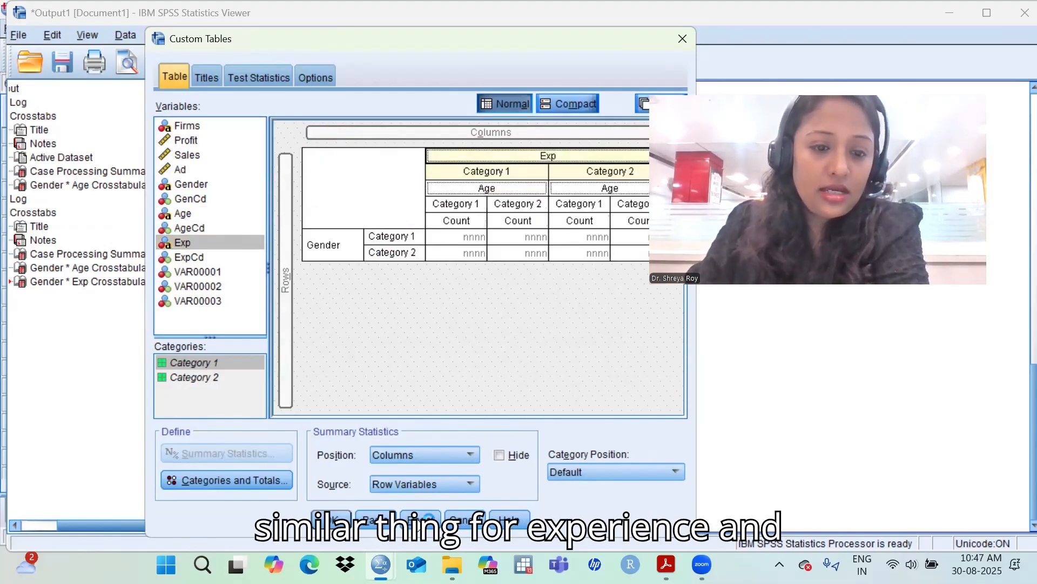
{"action": "left_click", "coordinate": [332, 518]}
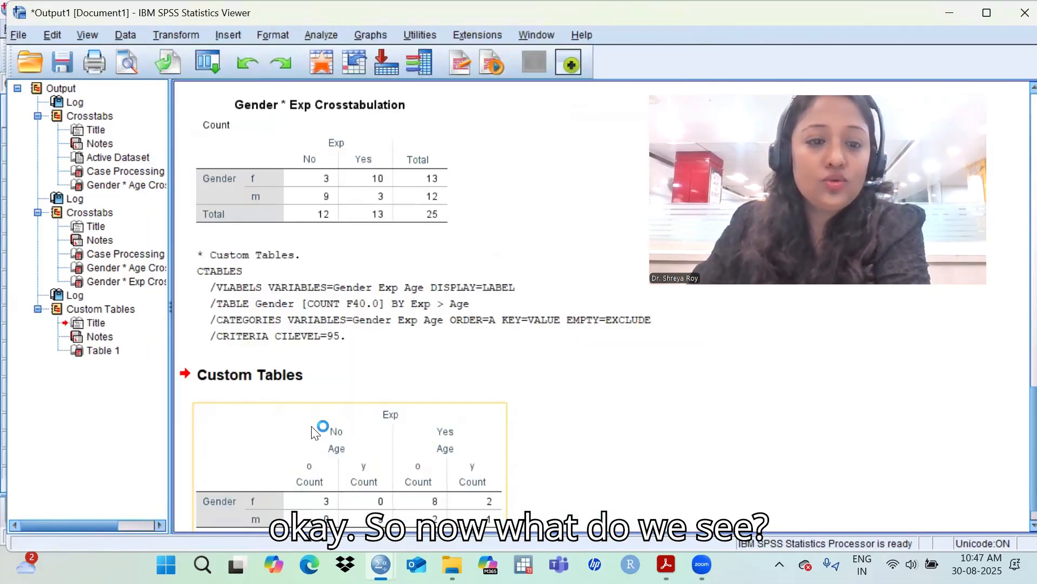
Step: Compare the separate Gender by Age and Gender by Exp crosstabulations with the combined custom table in the output
{"action": "scroll", "coordinate": [250, 476], "scroll_direction": "down", "scroll_amount": 1}
{"action": "scroll", "coordinate": [259, 466], "scroll_direction": "up", "scroll_amount": 5}
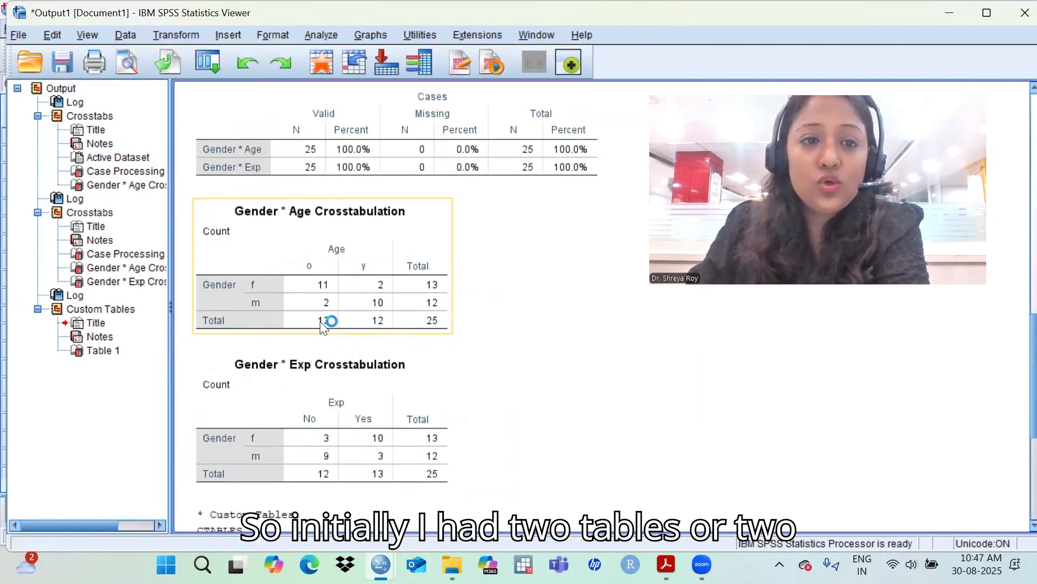
{"action": "left_click", "coordinate": [327, 438]}
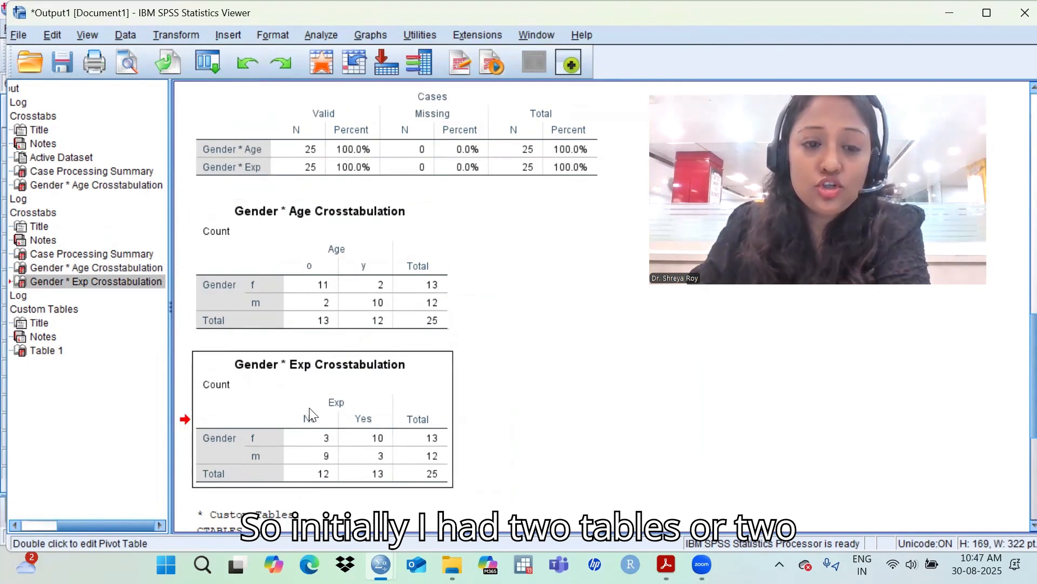
{"action": "scroll", "coordinate": [410, 436], "scroll_direction": "down", "scroll_amount": 5}
{"action": "left_click", "coordinate": [410, 431]}
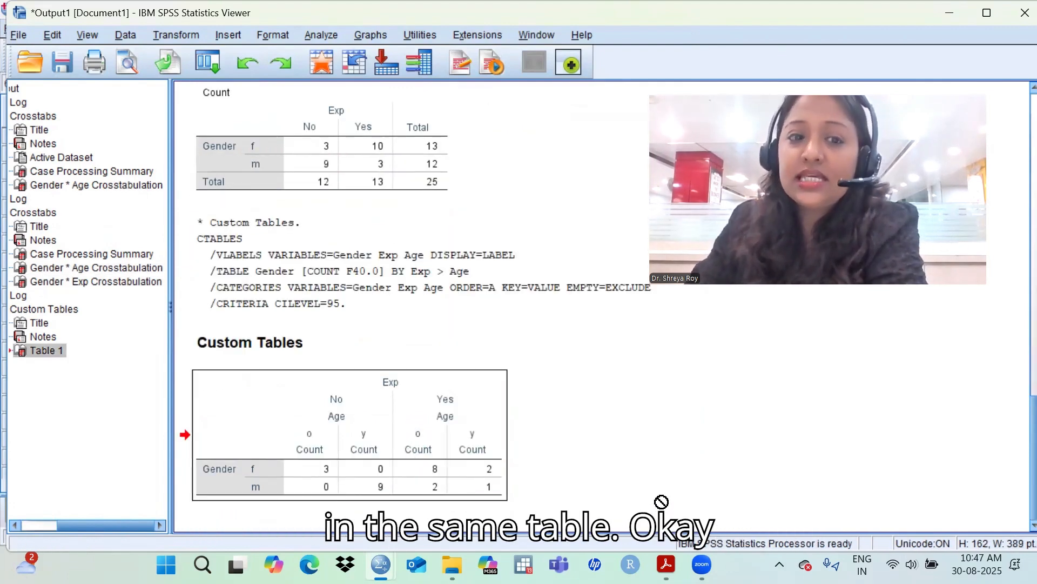
{"action": "double_click", "coordinate": [235, 476]}
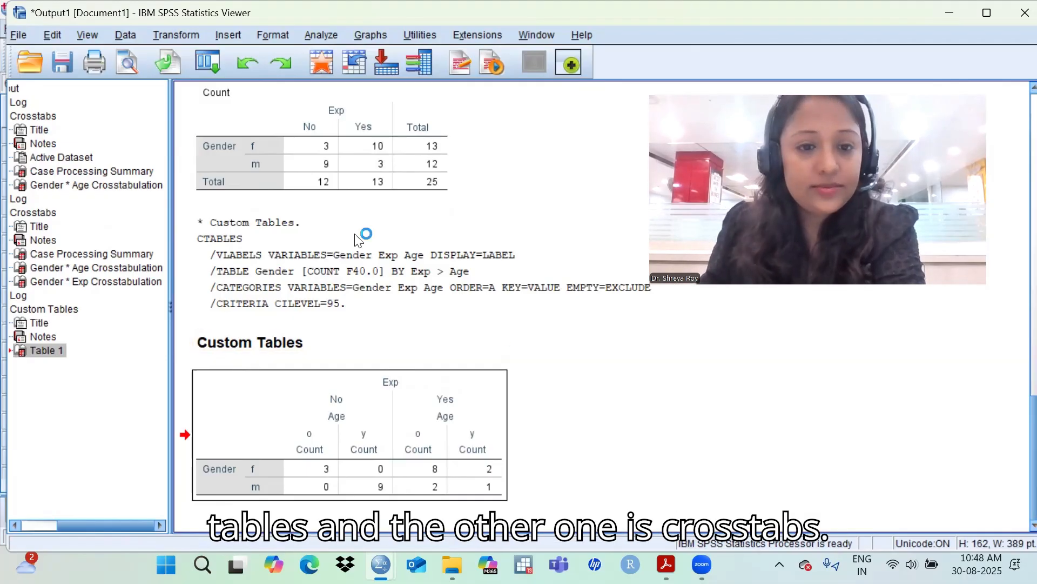
{"action": "left_click", "coordinate": [424, 222]}
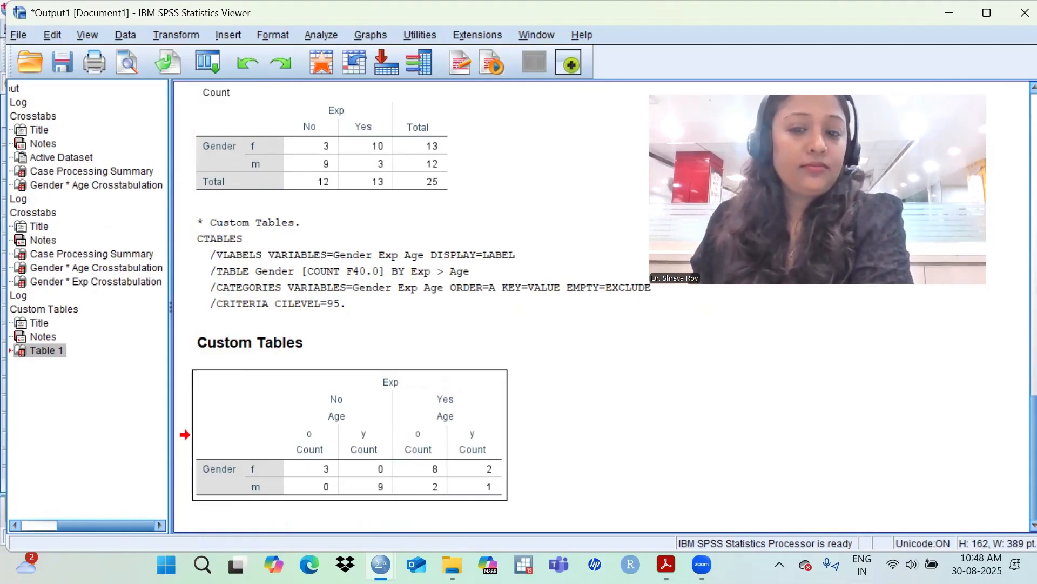
{"action": "mouse_move", "coordinate": [666, 565]}
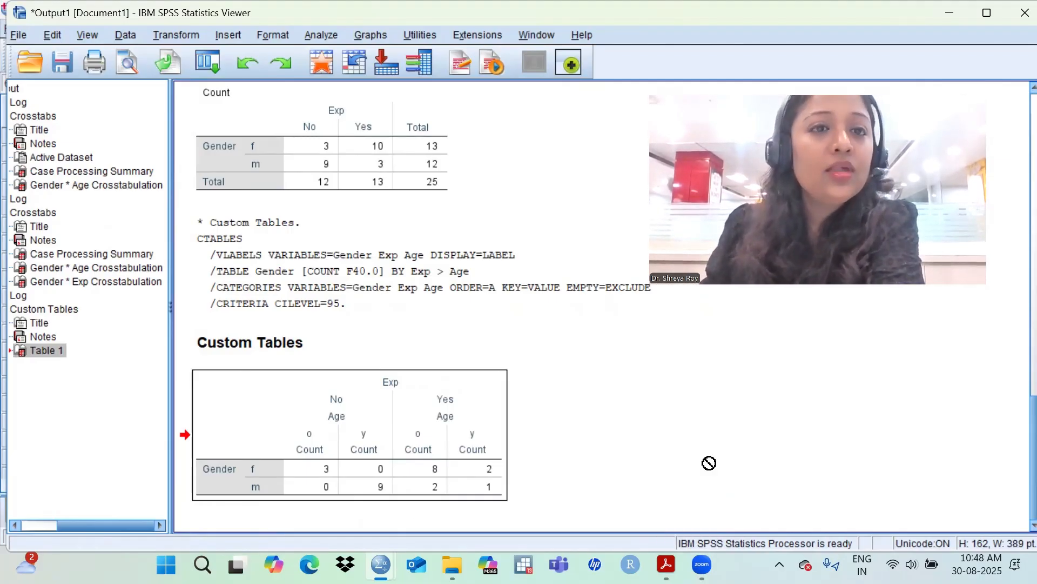
Step: Run Ratio Statistics with Profit as the numerator and Sales as the denominator, and select the resulting Profit / Sales table
{"action": "key", "text": "alt+a"}
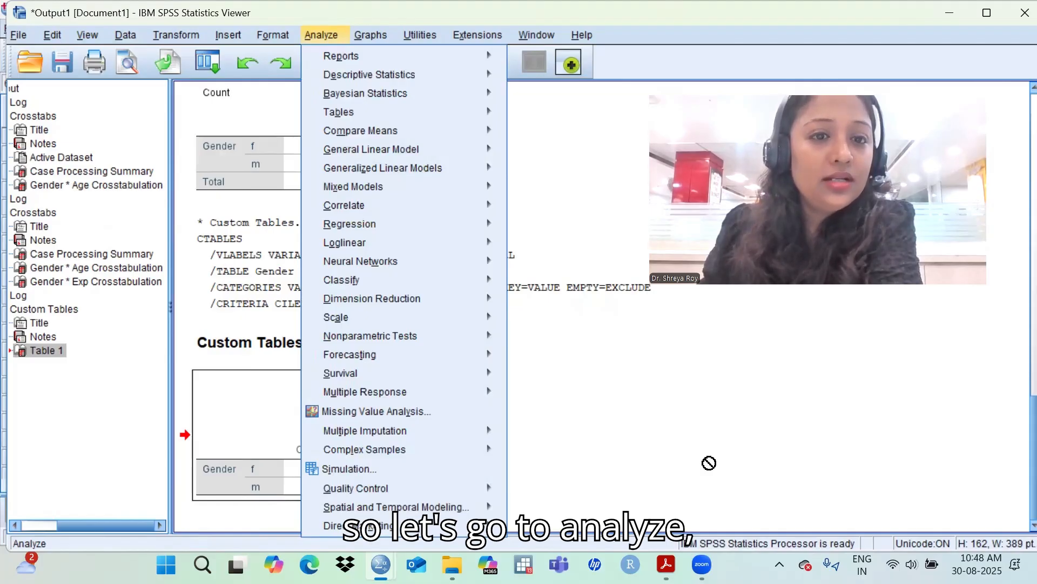
{"action": "key", "text": "Down"}
{"action": "key", "text": "Down"}
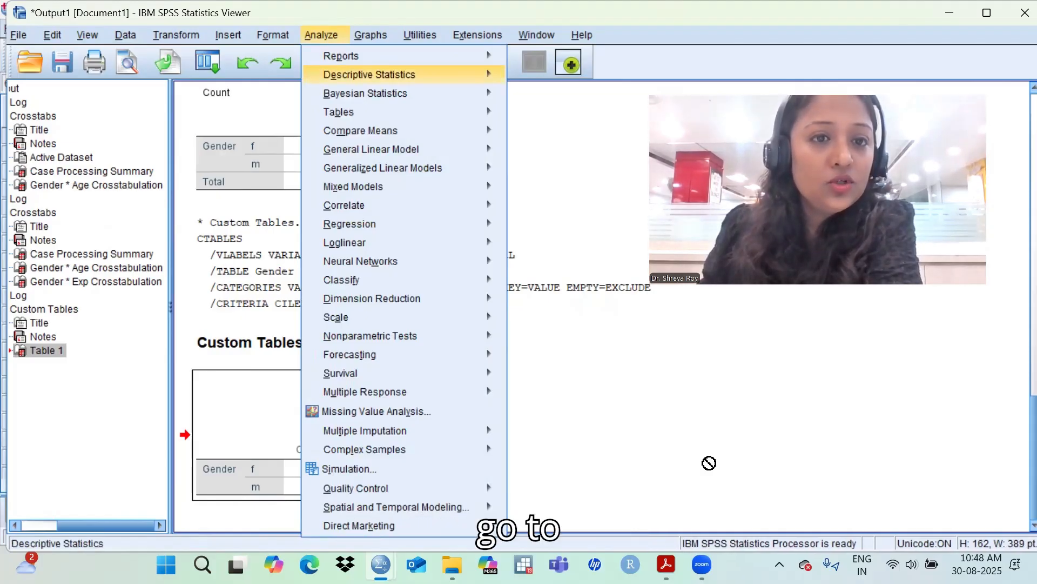
{"action": "key", "text": "Right"}
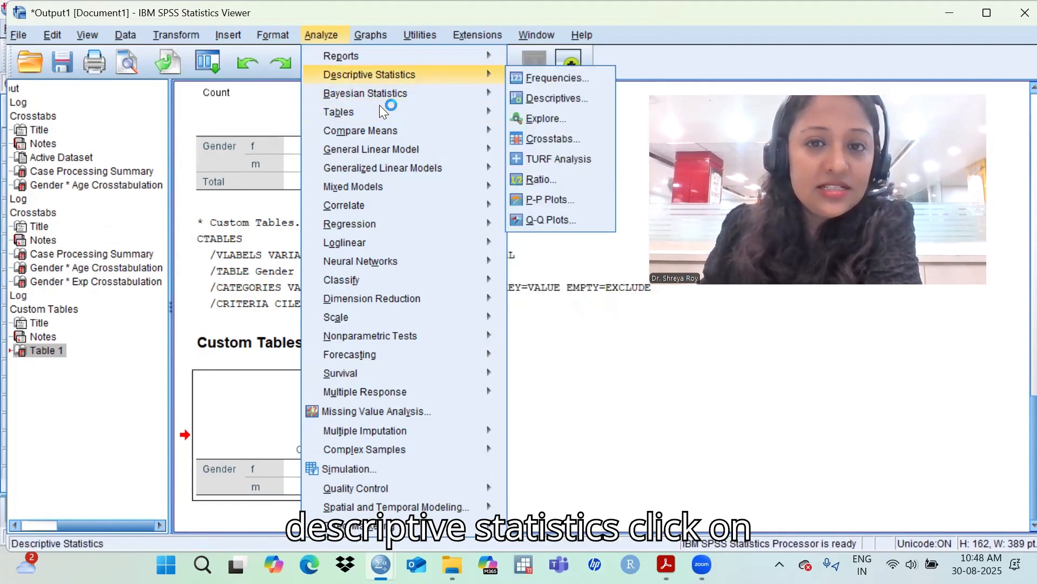
{"action": "left_click", "coordinate": [574, 181]}
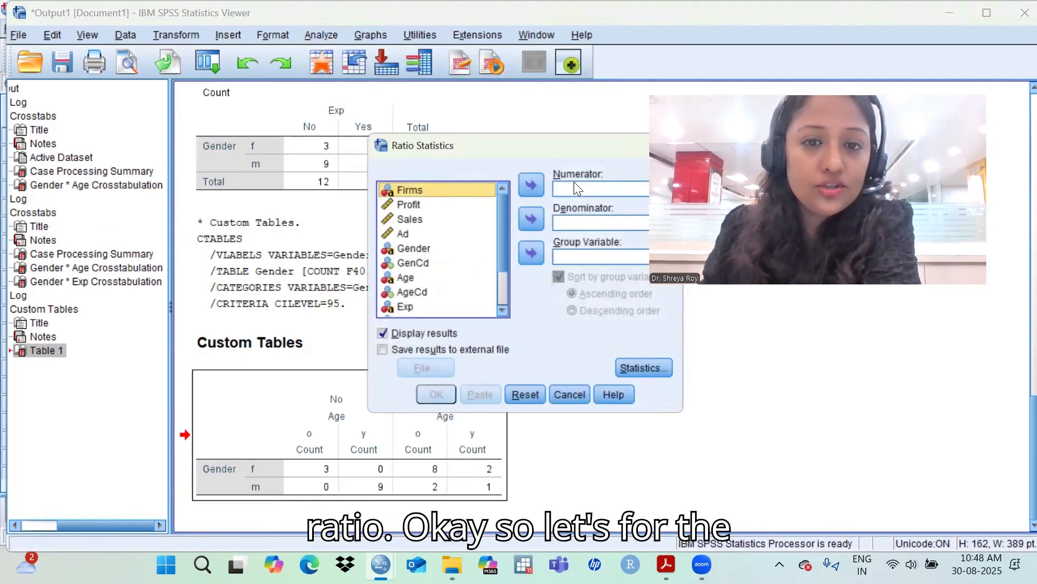
{"action": "left_click_drag", "start_coordinate": [518, 139], "coordinate": [310, 176]}
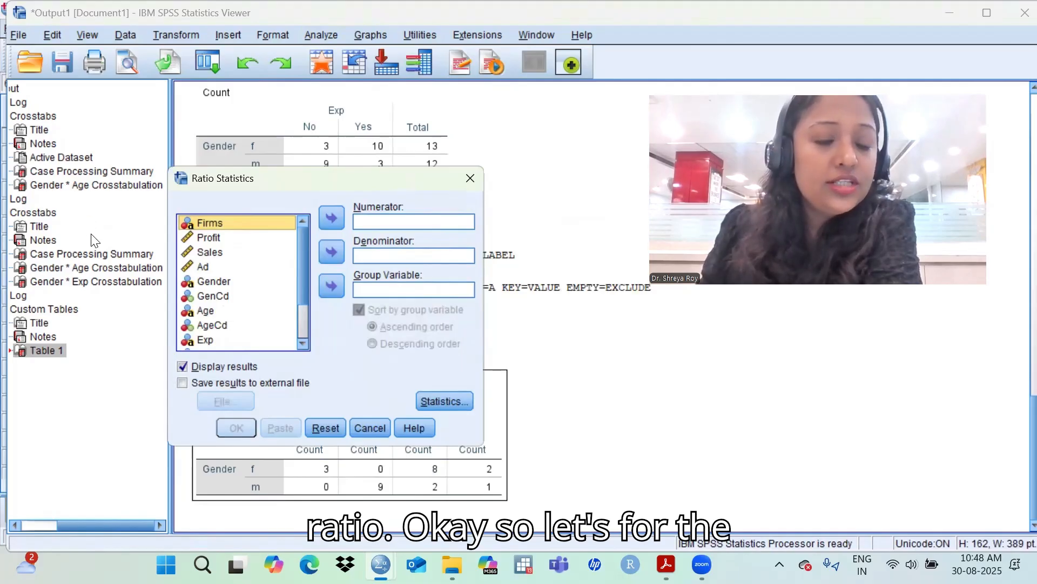
{"action": "left_click", "coordinate": [201, 237]}
{"action": "left_click", "coordinate": [331, 218]}
{"action": "left_click", "coordinate": [210, 238]}
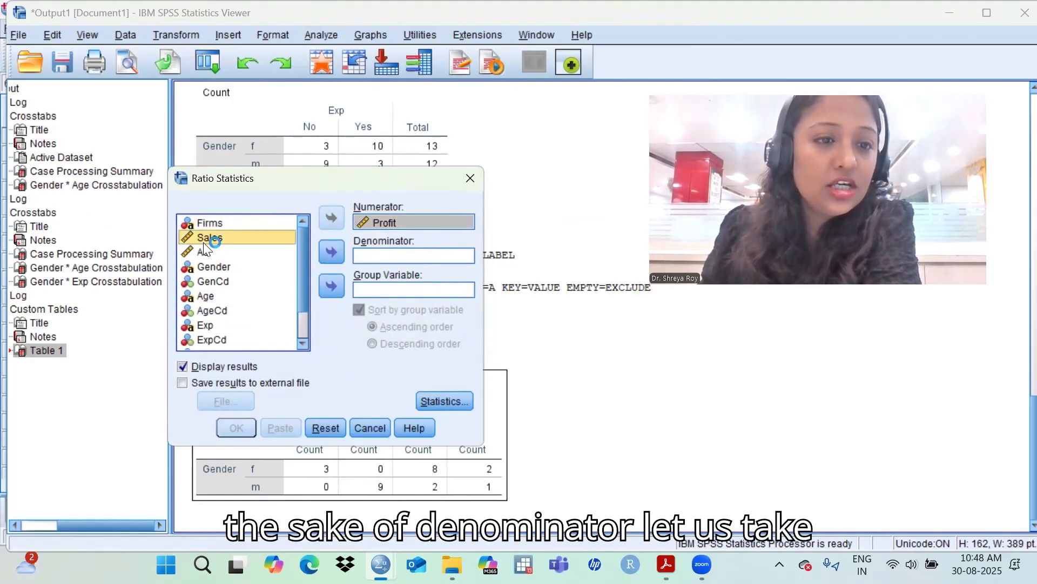
{"action": "left_click", "coordinate": [324, 247]}
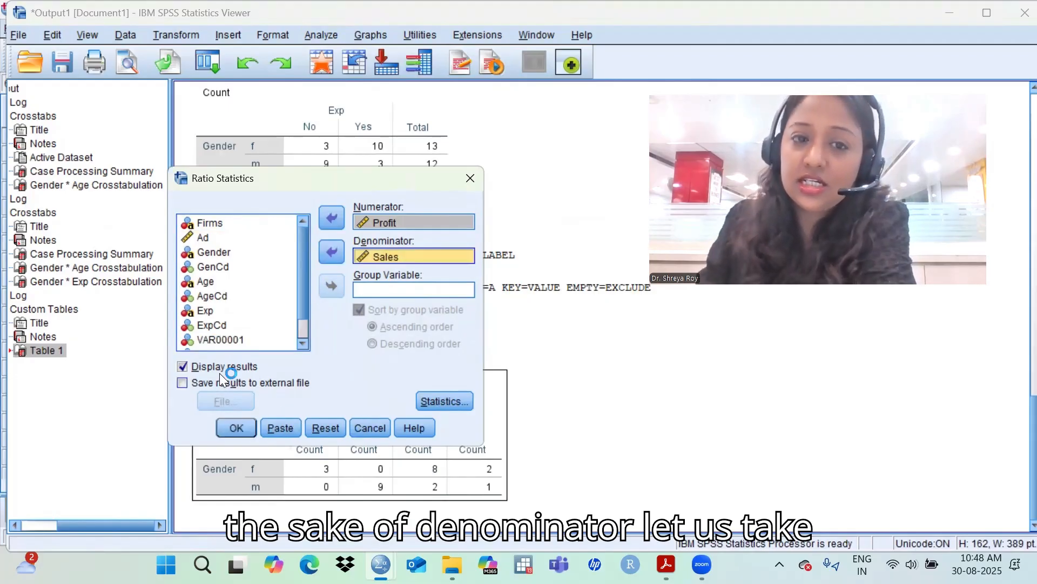
{"action": "left_click", "coordinate": [232, 427]}
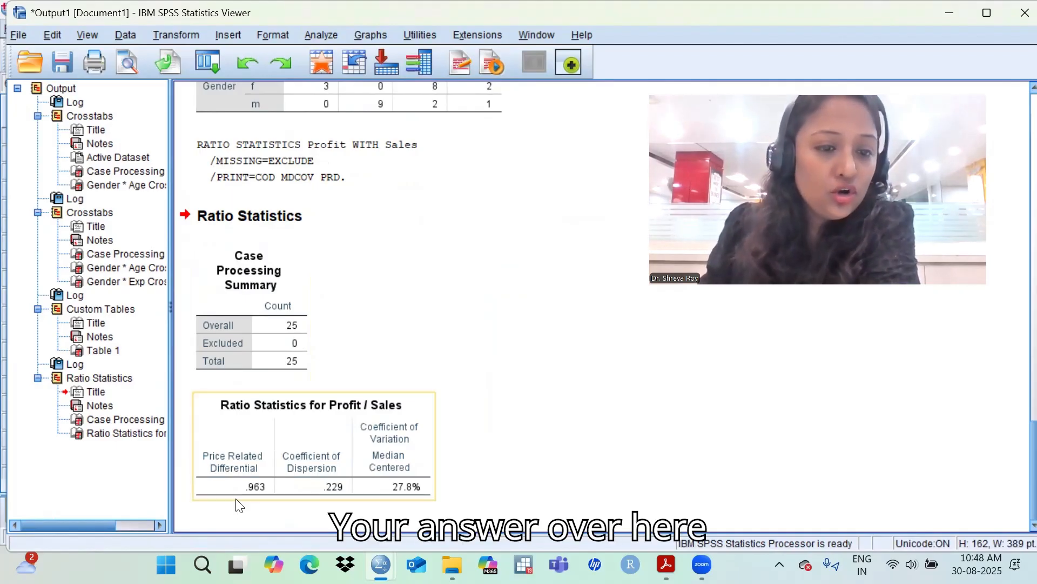
{"action": "left_click", "coordinate": [255, 487]}
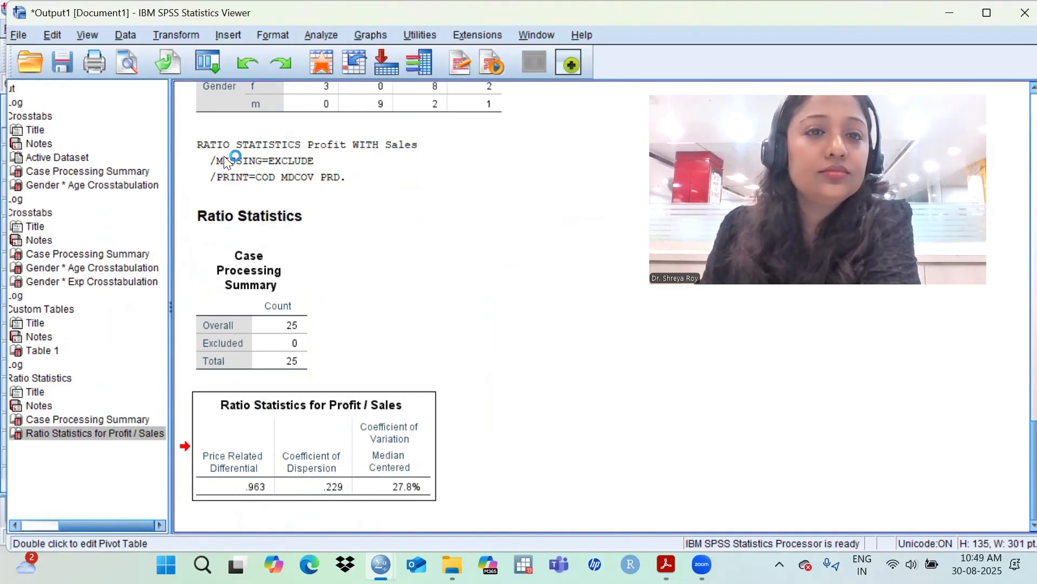
Step: Reset the Ratio Statistics settings and rerun the analysis with Profit as numerator and Sales as denominator
{"action": "left_click", "coordinate": [321, 34]}
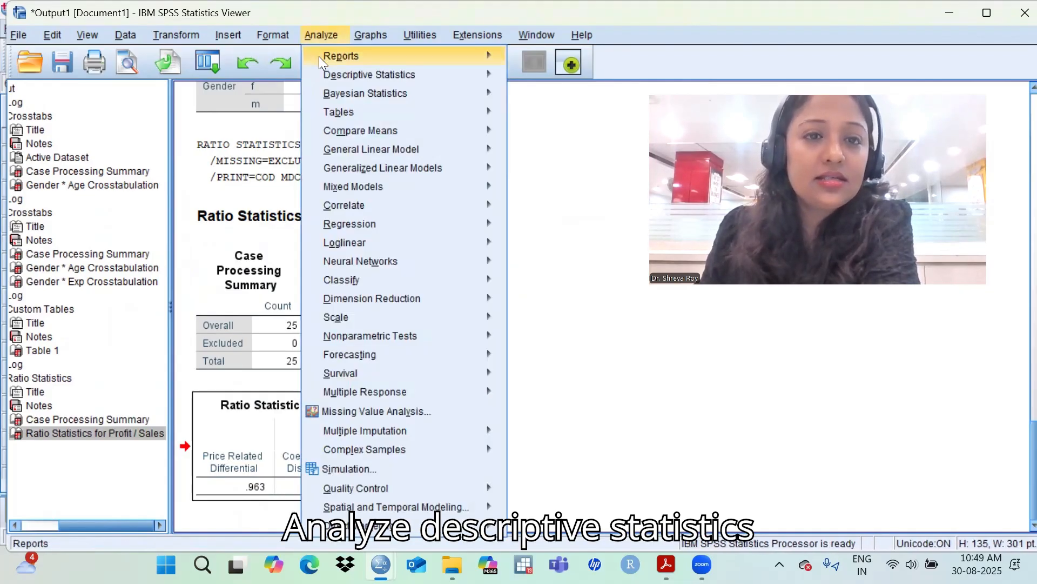
{"action": "mouse_move", "coordinate": [444, 63]}
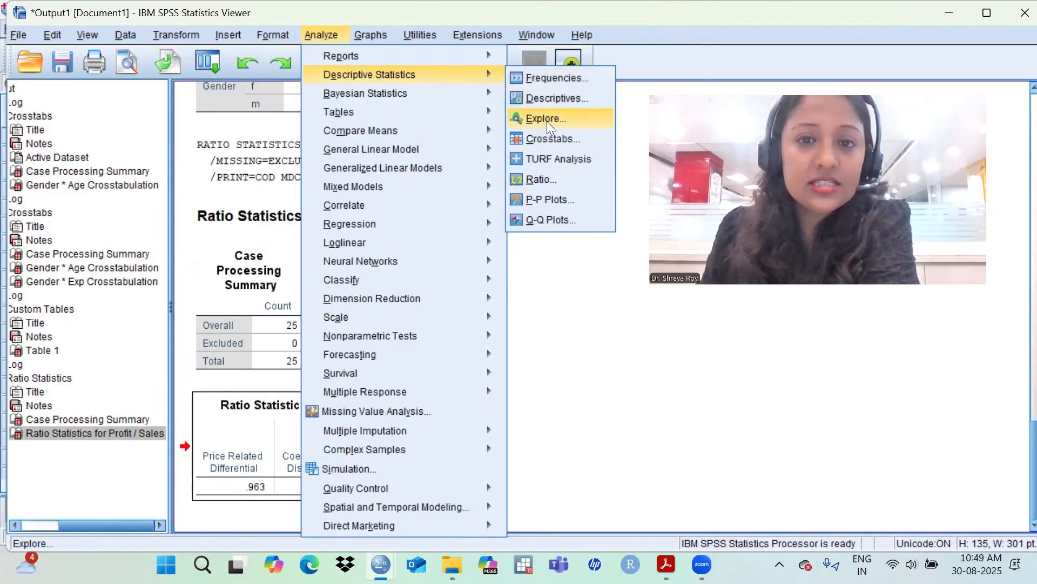
{"action": "left_click", "coordinate": [549, 178]}
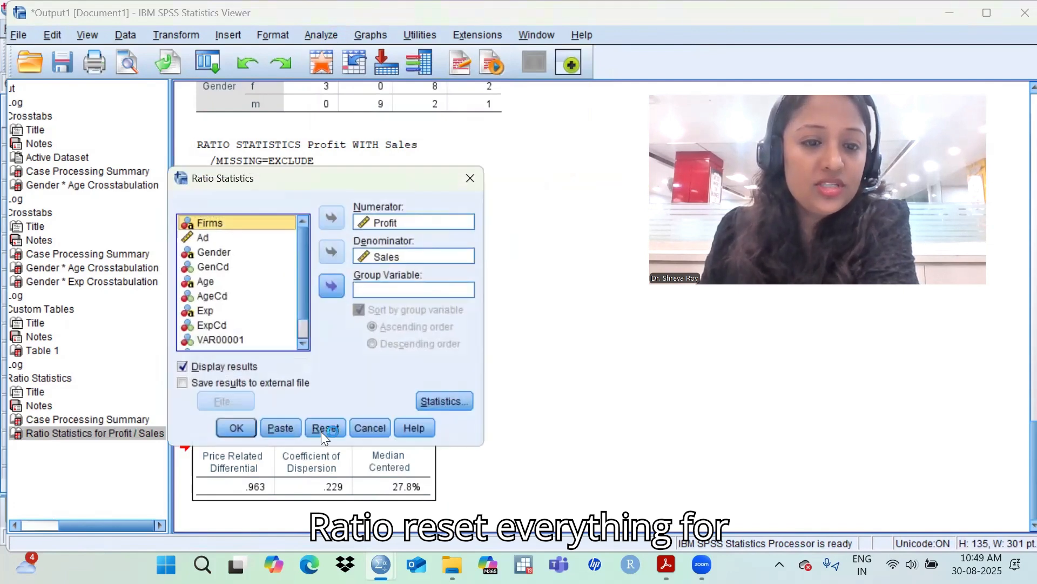
{"action": "left_click", "coordinate": [324, 428]}
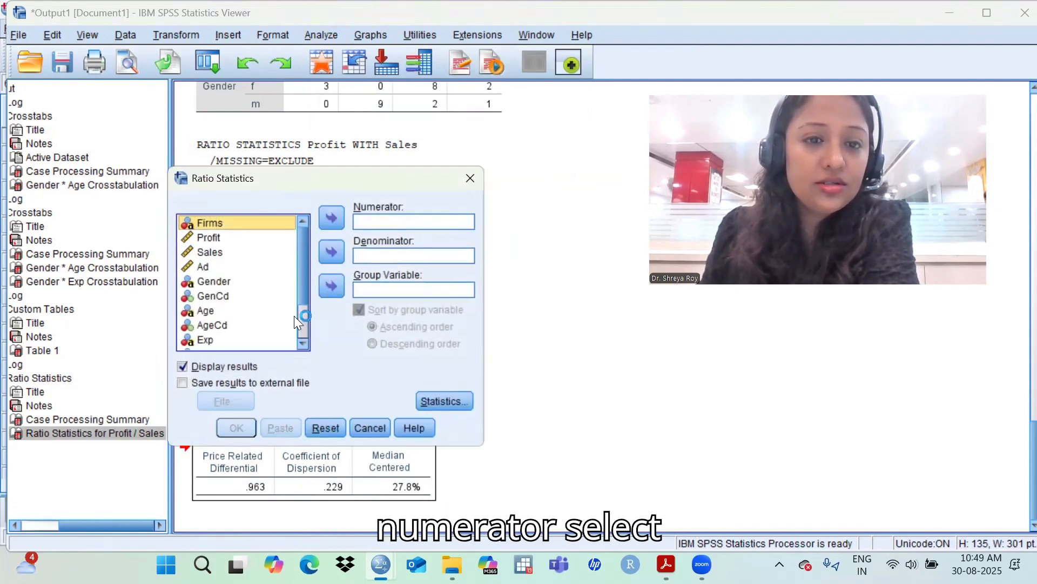
{"action": "left_click", "coordinate": [243, 237]}
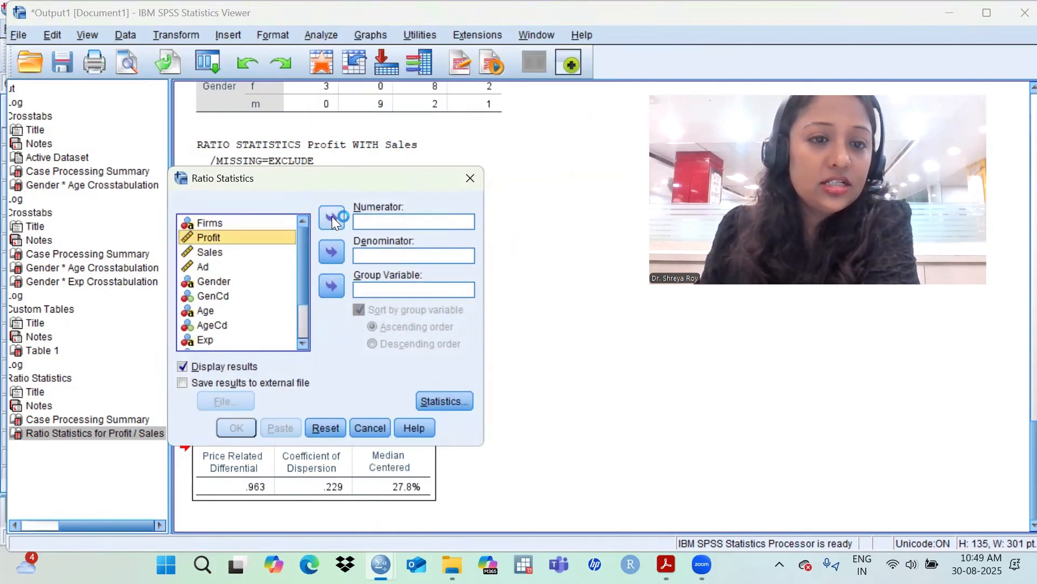
{"action": "left_click", "coordinate": [332, 217]}
{"action": "left_click", "coordinate": [231, 238]}
{"action": "left_click", "coordinate": [332, 251]}
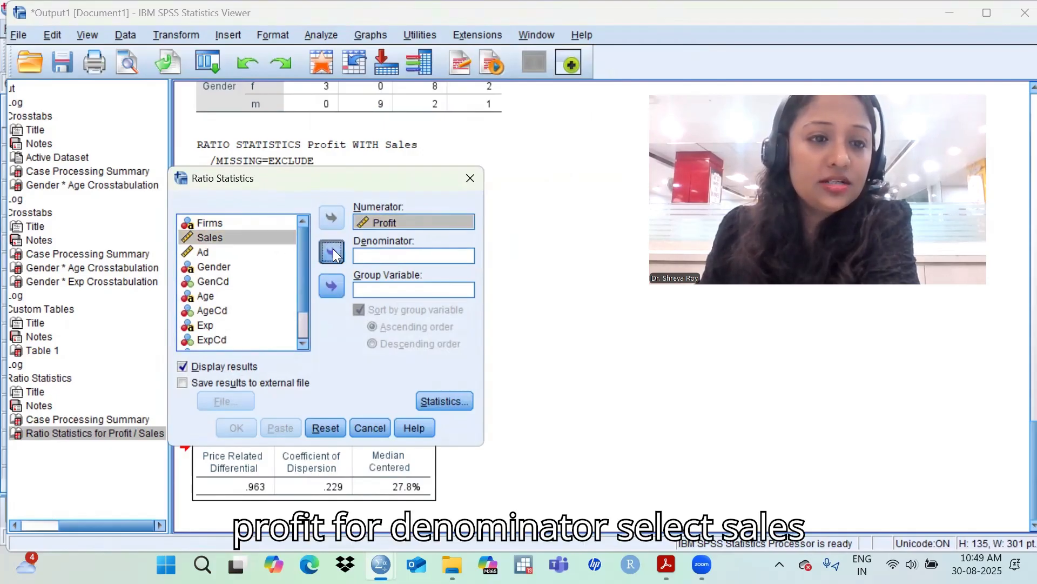
{"action": "left_click", "coordinate": [237, 430]}
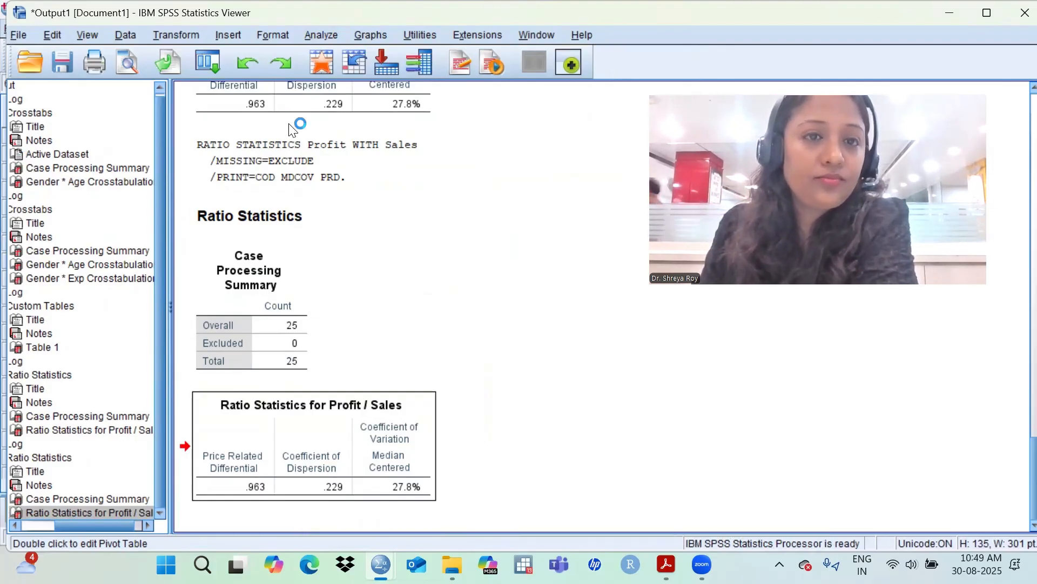
Step: Run a Frequencies analysis of Profit with a histogram as the chart type
{"action": "left_click", "coordinate": [323, 35]}
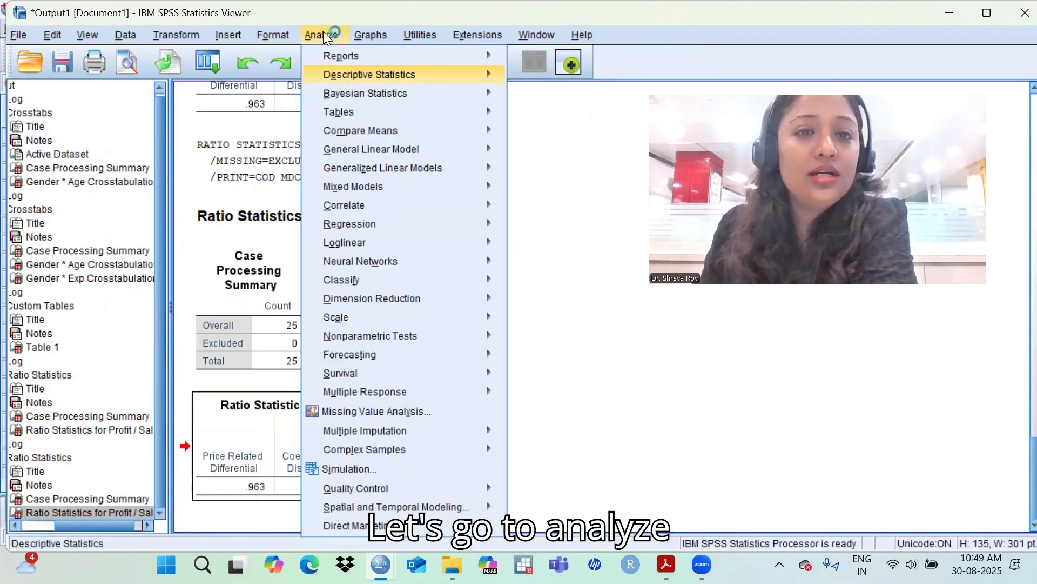
{"action": "mouse_move", "coordinate": [369, 75]}
{"action": "left_click", "coordinate": [557, 78]}
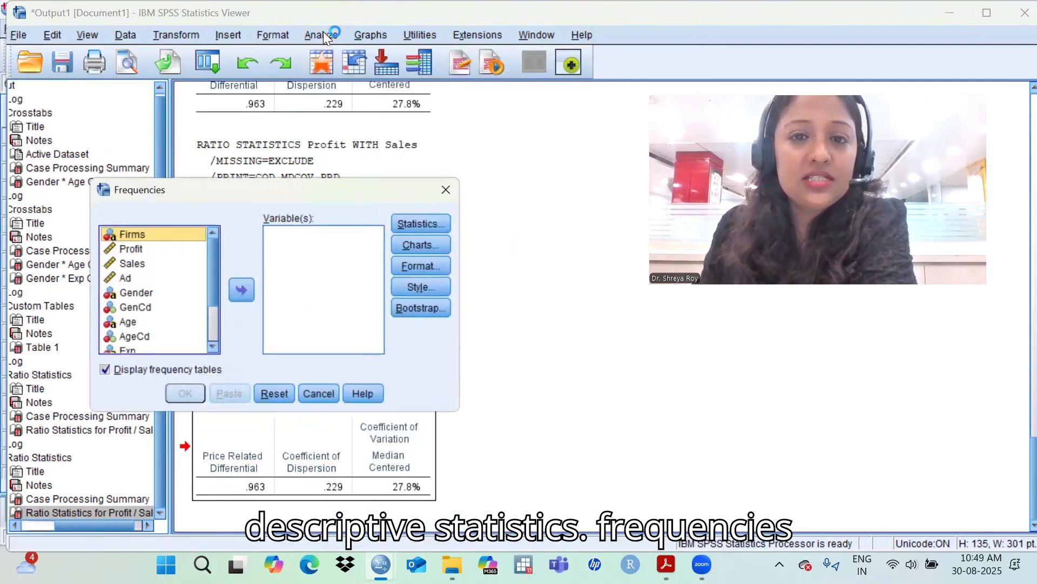
{"action": "left_click", "coordinate": [132, 250]}
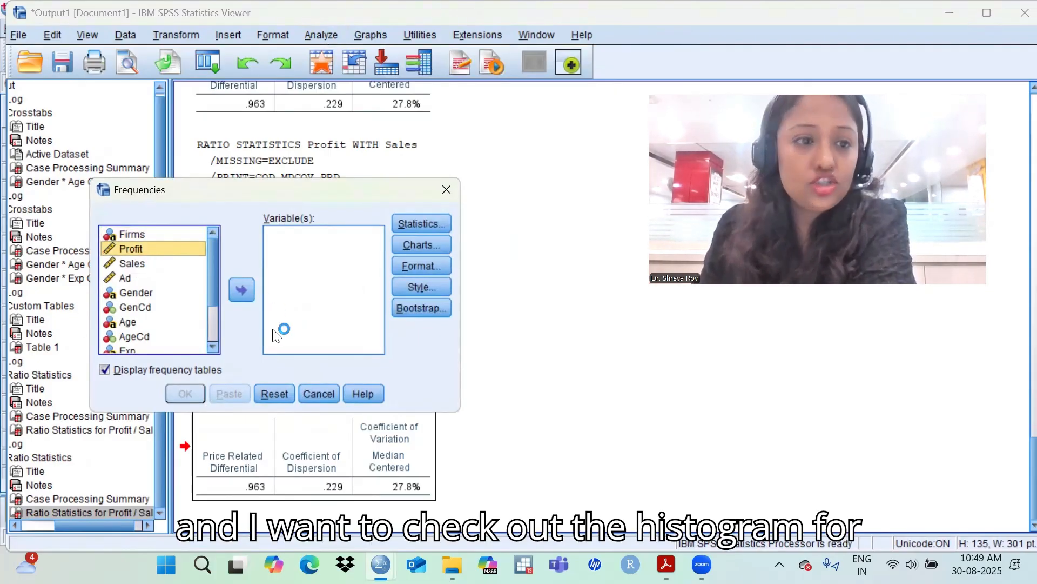
{"action": "left_click", "coordinate": [241, 290]}
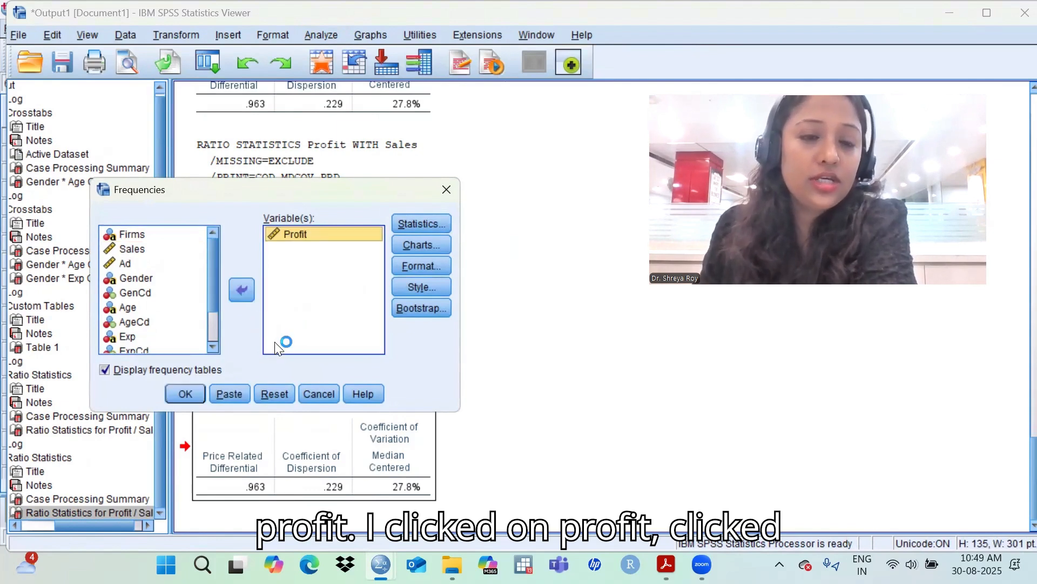
{"action": "left_click", "coordinate": [420, 245]}
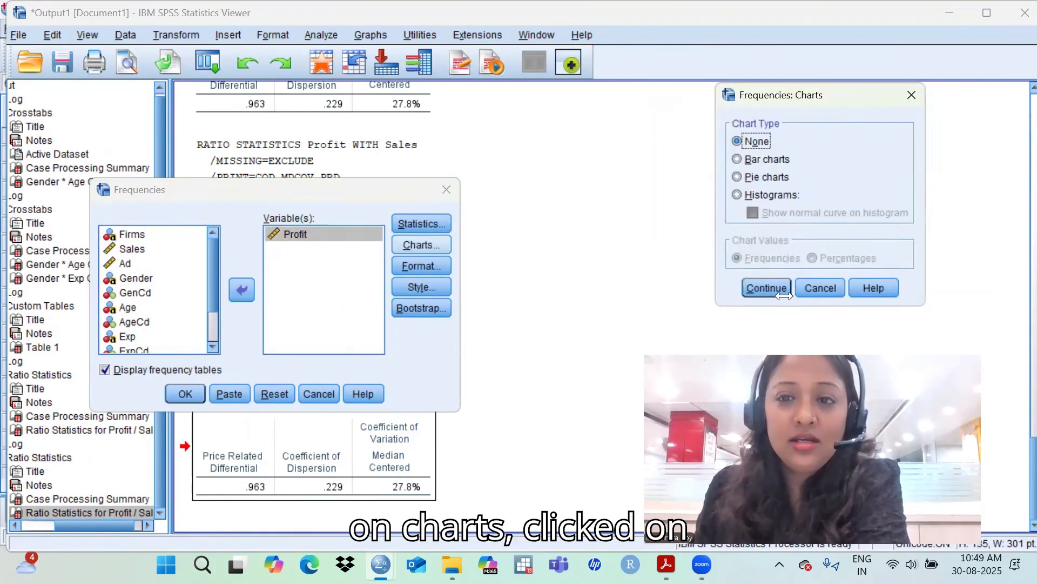
{"action": "left_click", "coordinate": [757, 192]}
{"action": "left_click", "coordinate": [775, 294]}
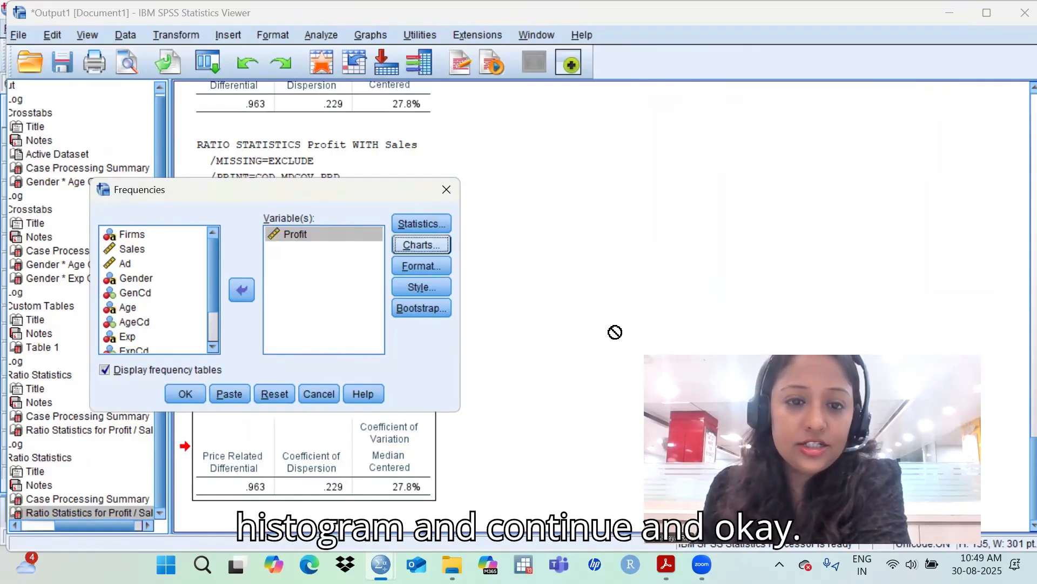
{"action": "left_click", "coordinate": [186, 394]}
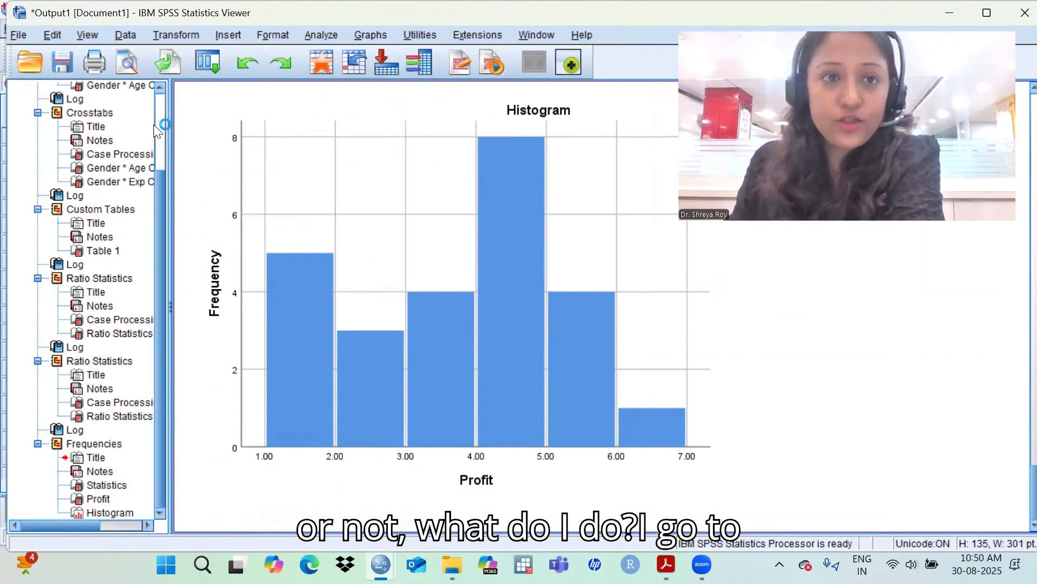
Step: Rerun the Frequencies analysis of Profit with the normal curve shown on the histogram
{"action": "left_click", "coordinate": [320, 36]}
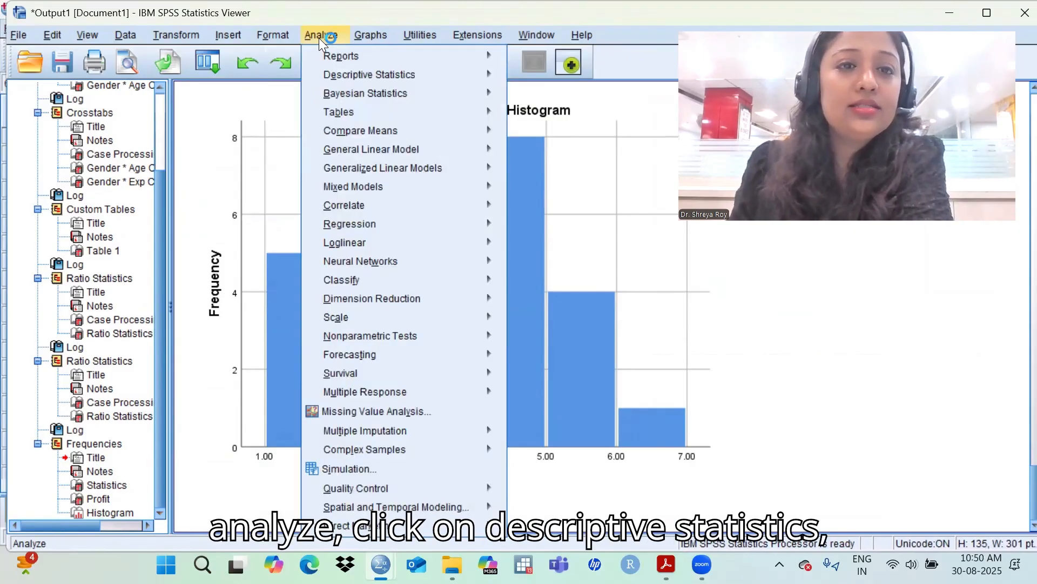
{"action": "key", "text": "Down"}
{"action": "key", "text": "Right"}
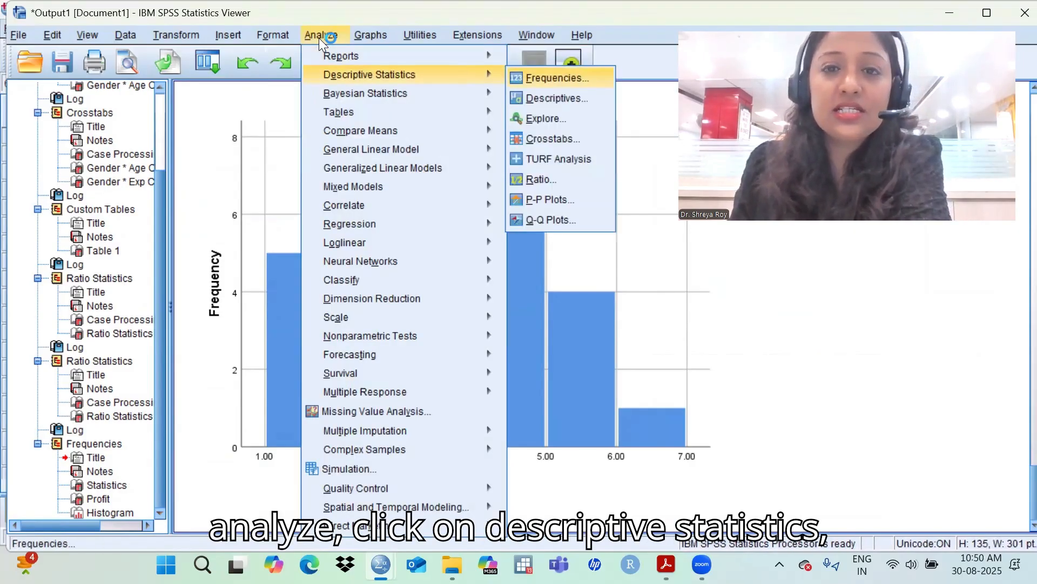
{"action": "key", "text": "Return"}
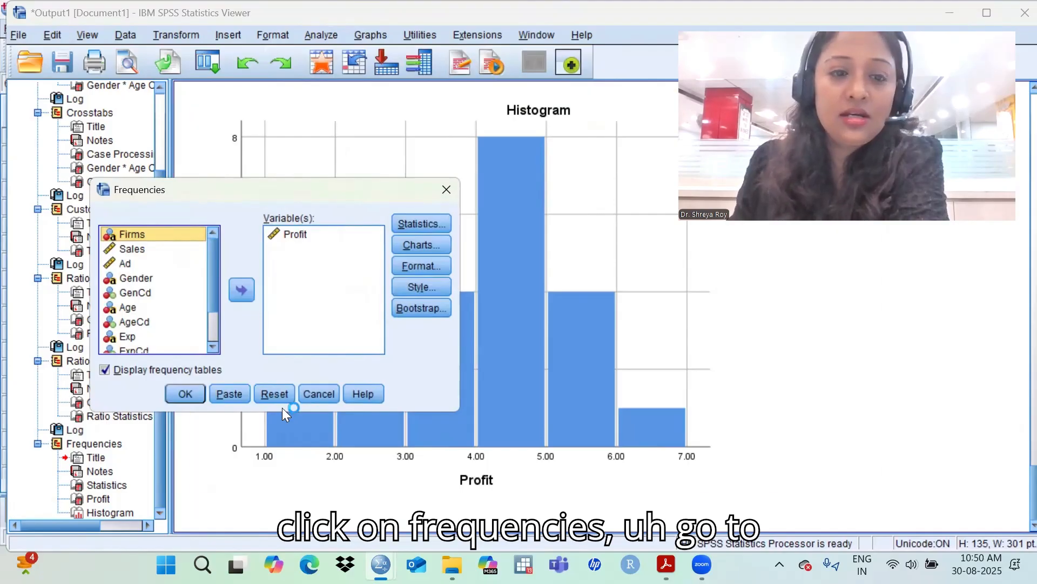
{"action": "left_click", "coordinate": [432, 247]}
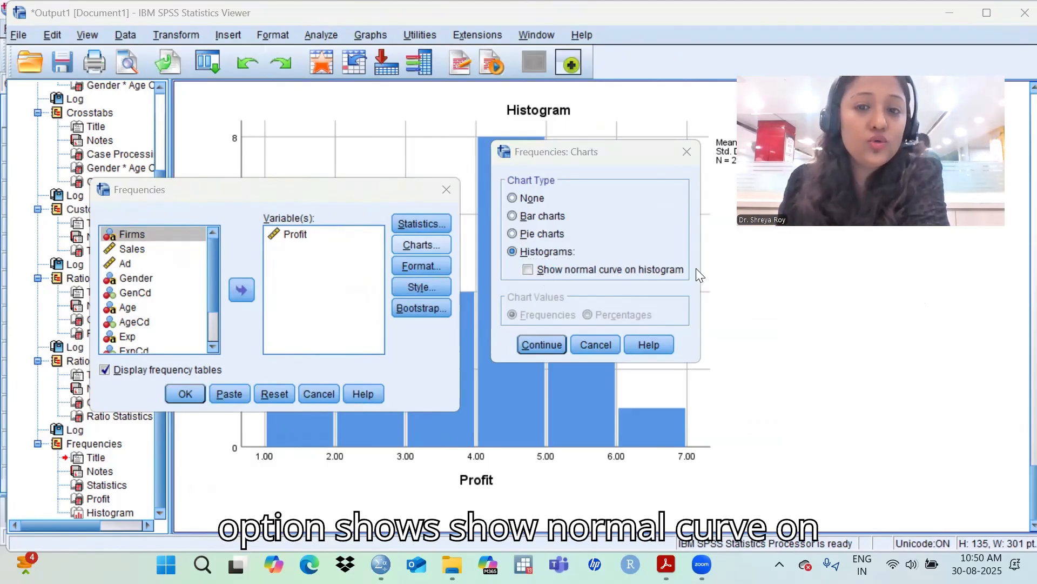
{"action": "left_click", "coordinate": [529, 271]}
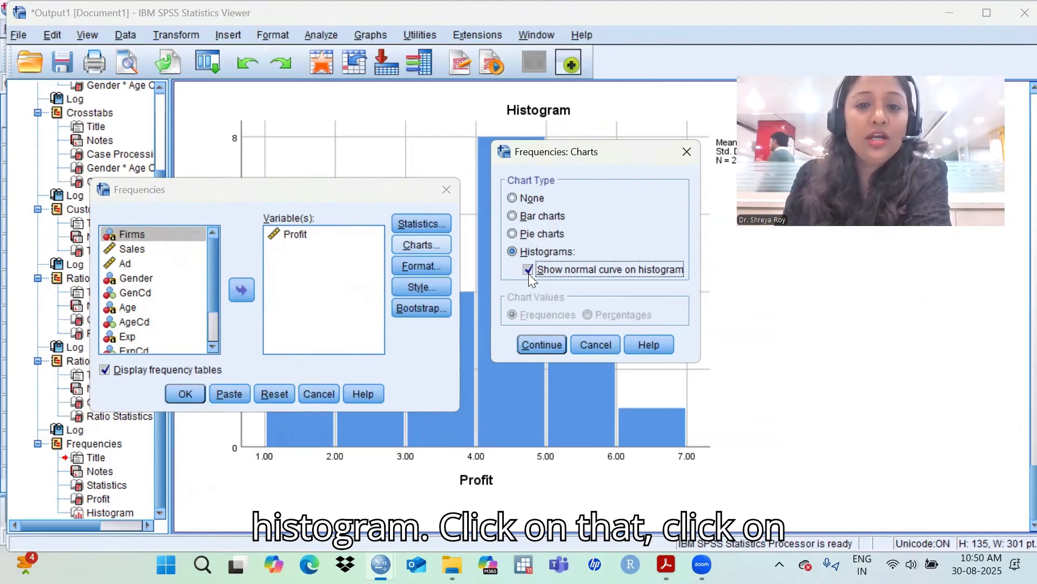
{"action": "left_click", "coordinate": [543, 345]}
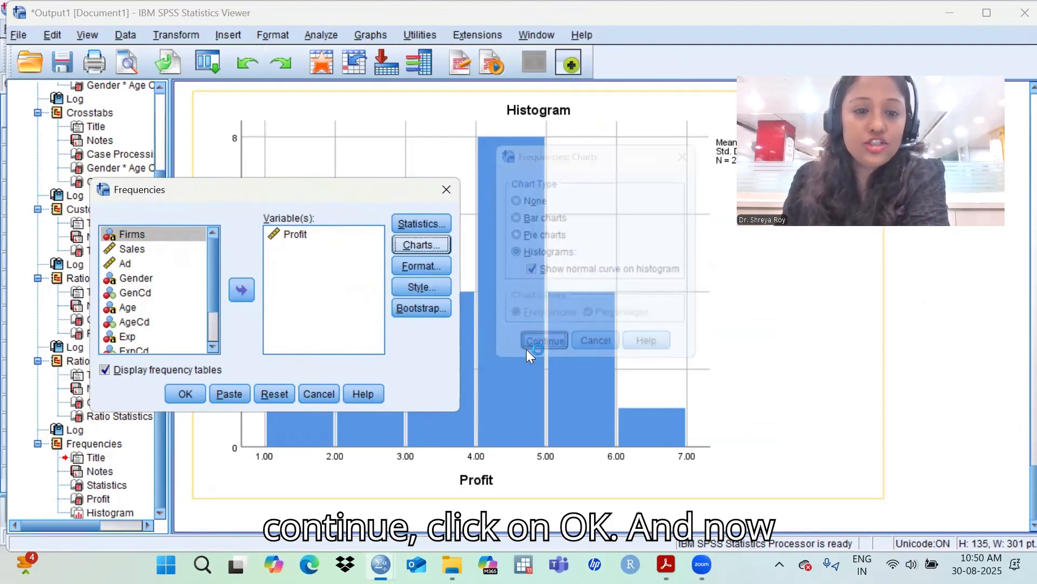
{"action": "left_click", "coordinate": [185, 393]}
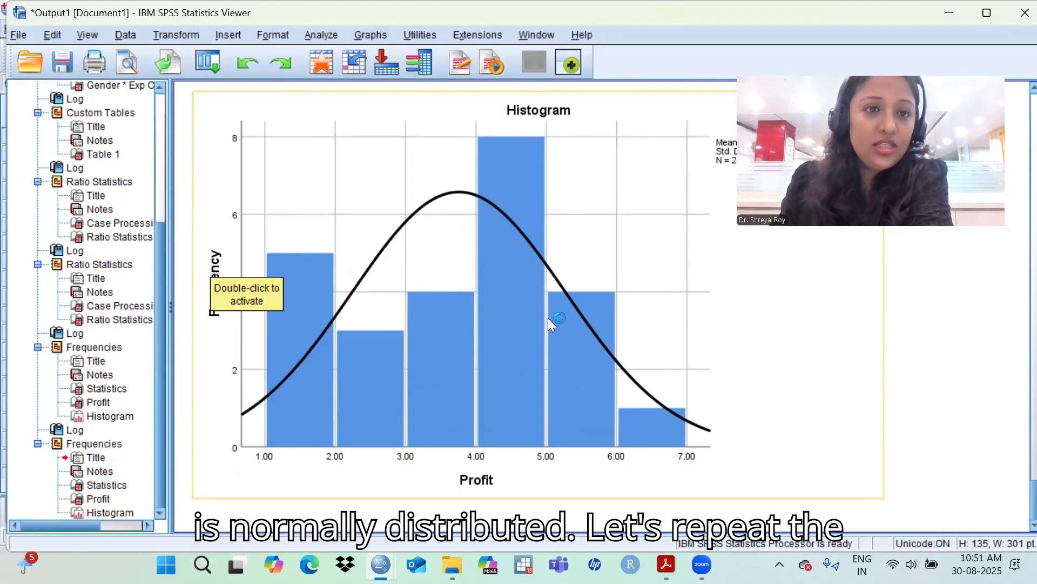
Step: Reset the Frequencies settings and choose Sales as the only variable to analyze
{"action": "left_click", "coordinate": [322, 35]}
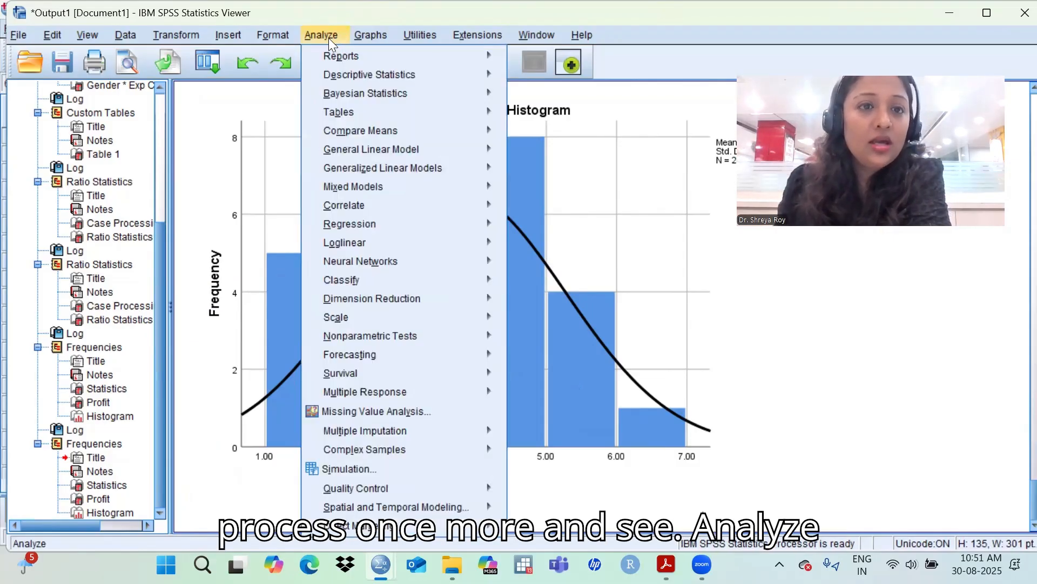
{"action": "key", "text": "Down"}
{"action": "key", "text": "Down"}
{"action": "key", "text": "Right"}
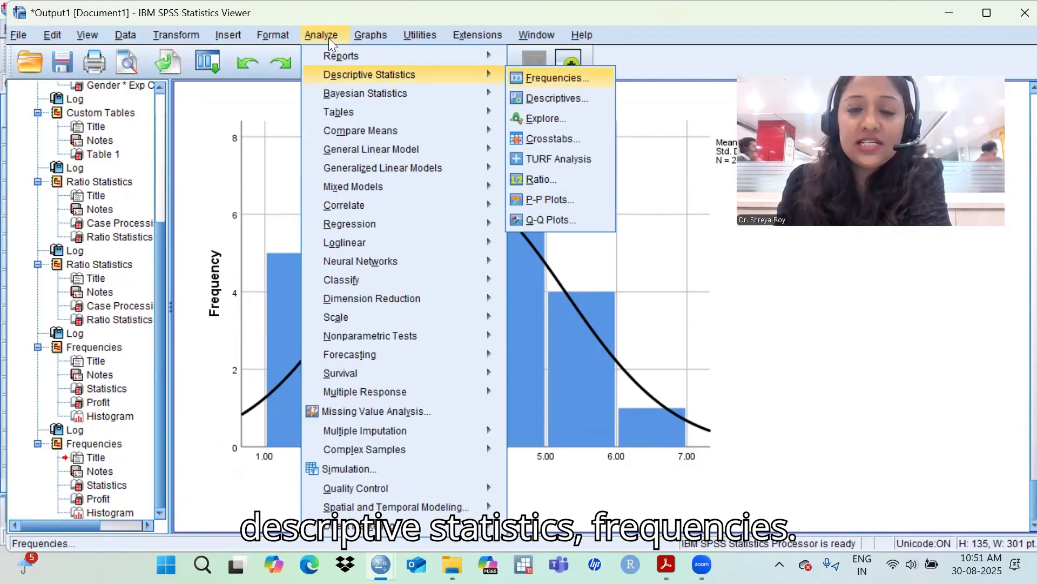
{"action": "key", "text": "Return"}
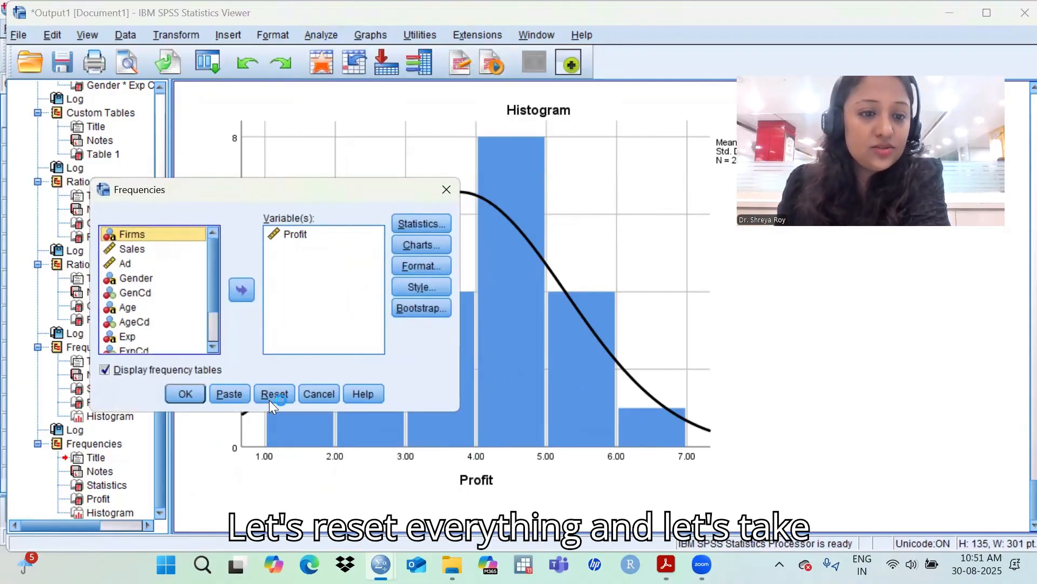
{"action": "left_click", "coordinate": [271, 396]}
{"action": "left_click", "coordinate": [150, 249]}
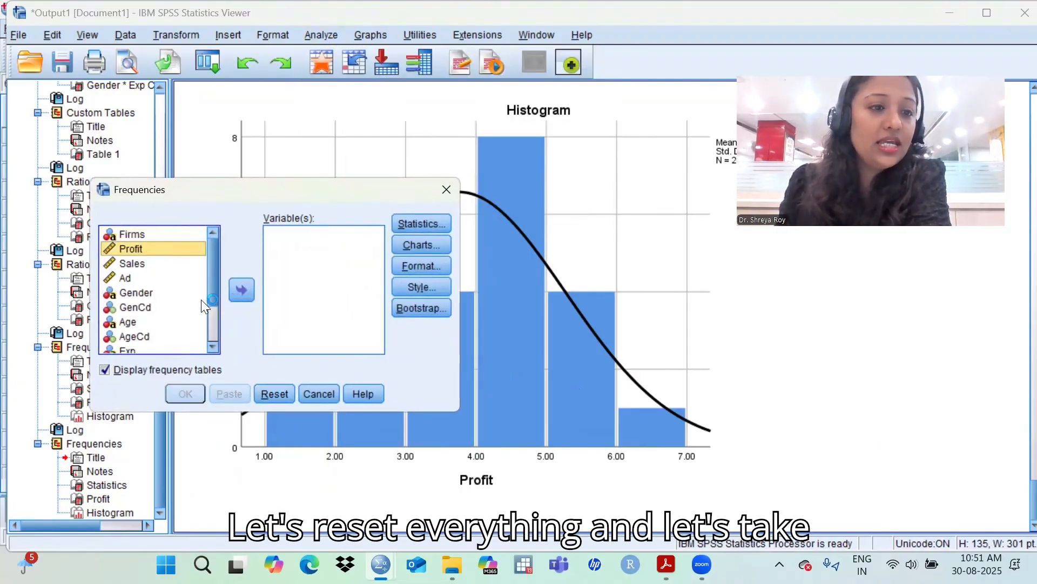
{"action": "left_click", "coordinate": [131, 264]}
{"action": "left_click", "coordinate": [241, 290]}
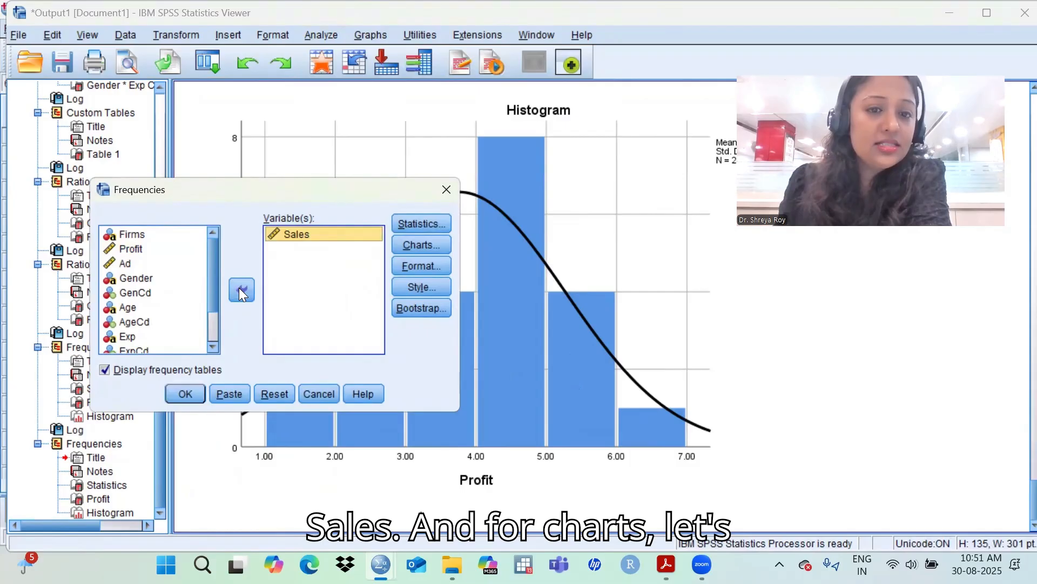
Step: Set the chart type to histogram with a normal curve and run the Frequencies analysis of Sales
{"action": "left_click", "coordinate": [417, 244]}
{"action": "left_click", "coordinate": [541, 254]}
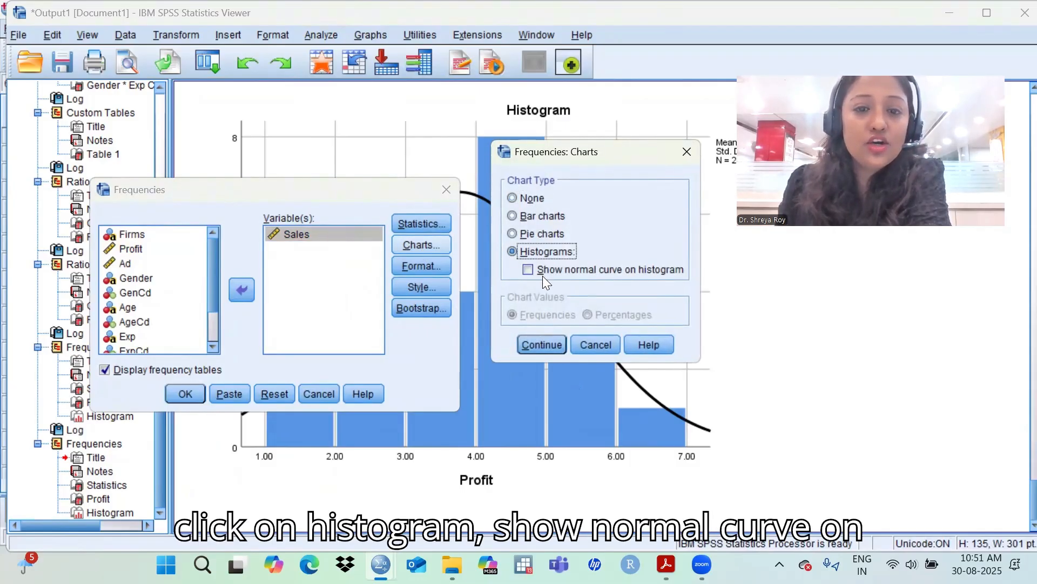
{"action": "left_click", "coordinate": [529, 270]}
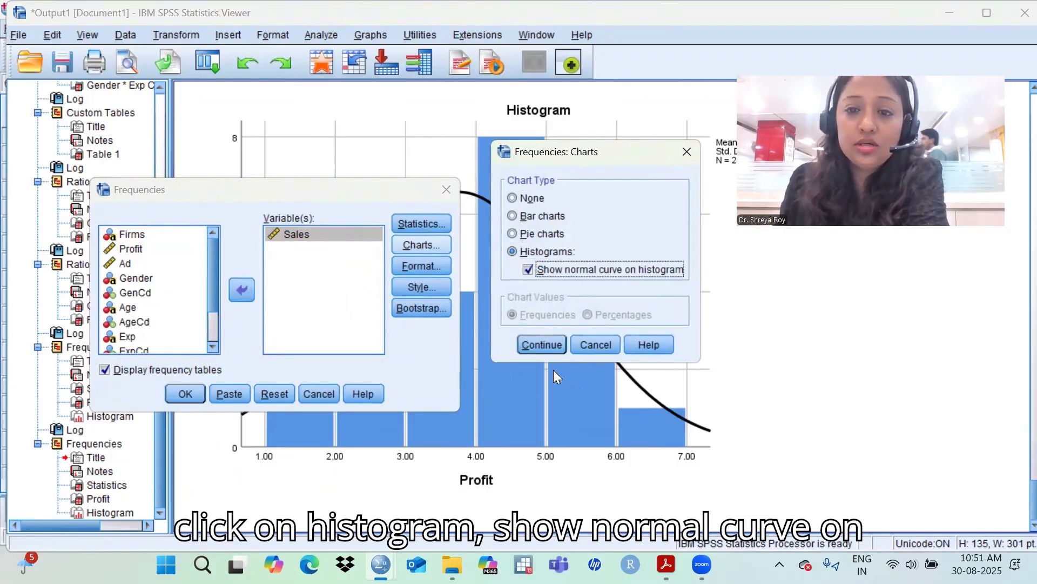
{"action": "left_click", "coordinate": [550, 345]}
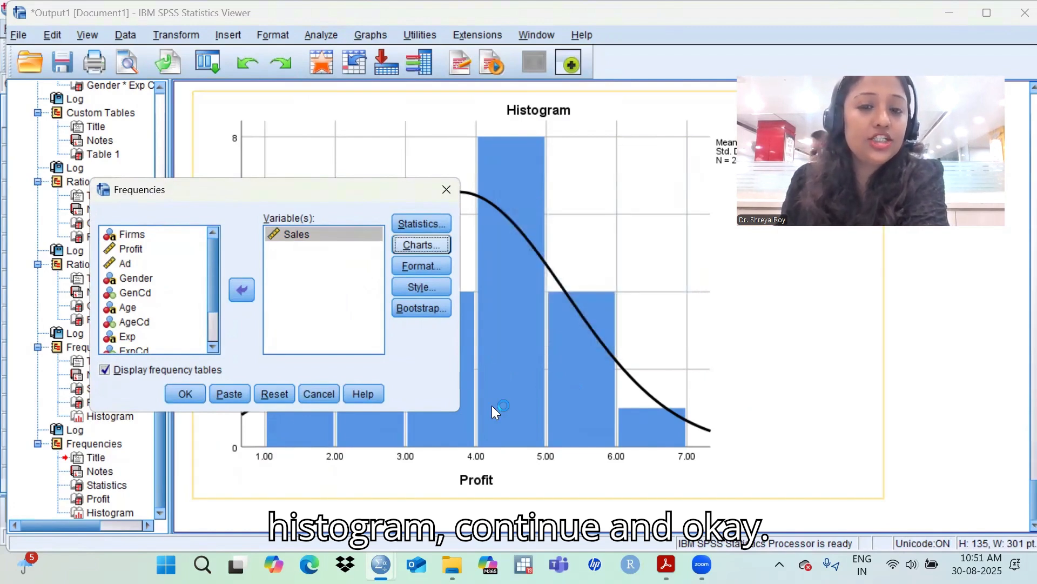
{"action": "left_click", "coordinate": [176, 390]}
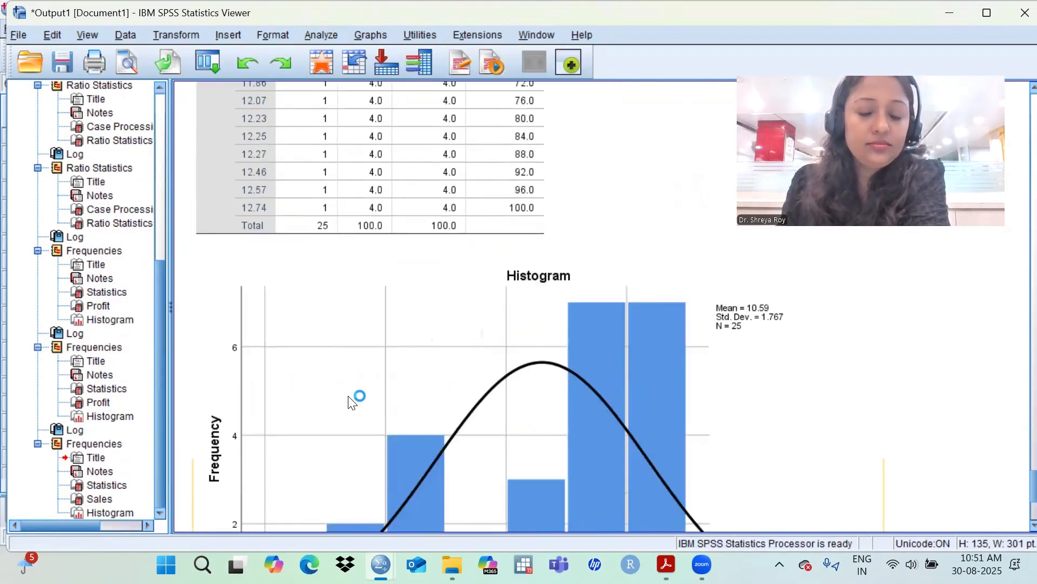